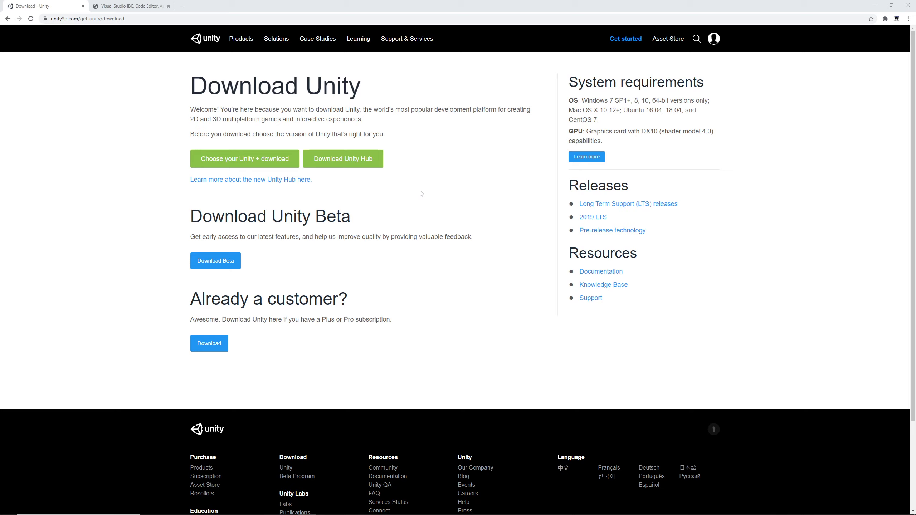
Step: Start downloading UnityHubSetup.exe with the Download Unity Hub button on the Unity download page
left_click(352, 164)
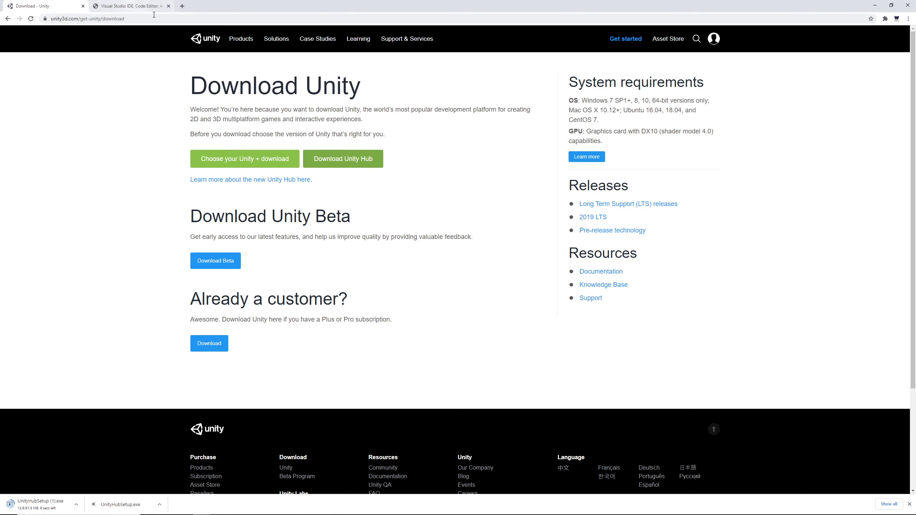
Step: Download the Visual Studio Community 2019 installer from the Visual Studio website
left_click(144, 7)
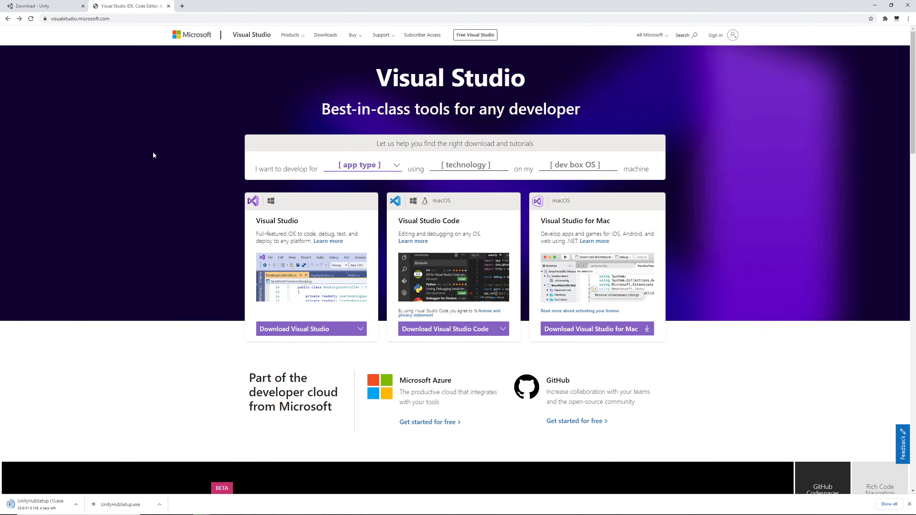
mouse_move(305, 331)
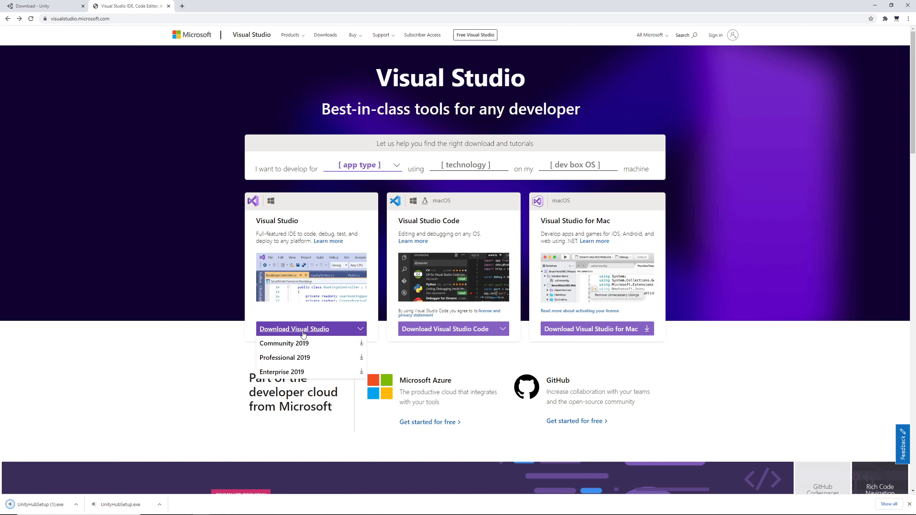
left_click(290, 346)
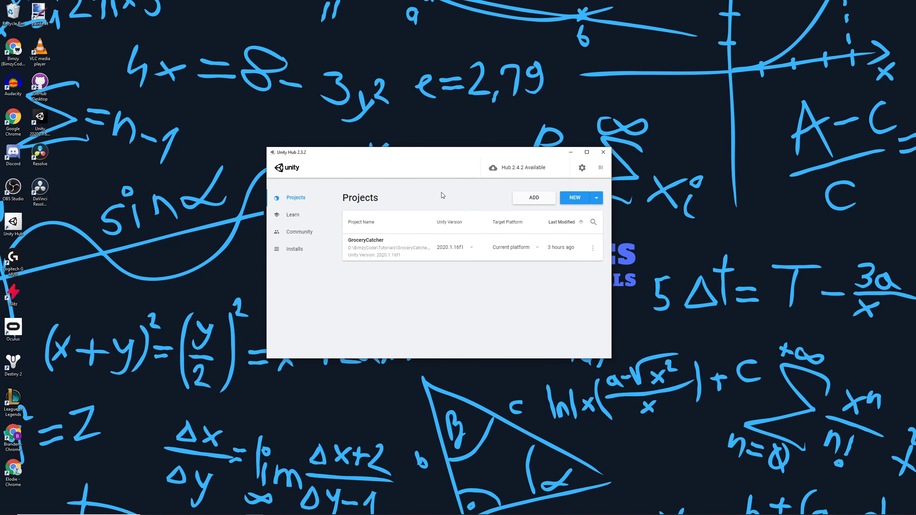
left_click(294, 249)
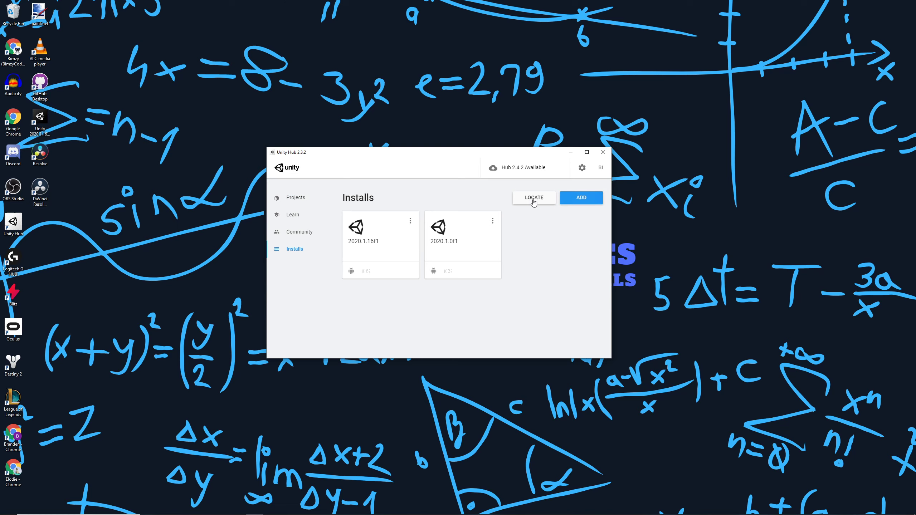
left_click(585, 199)
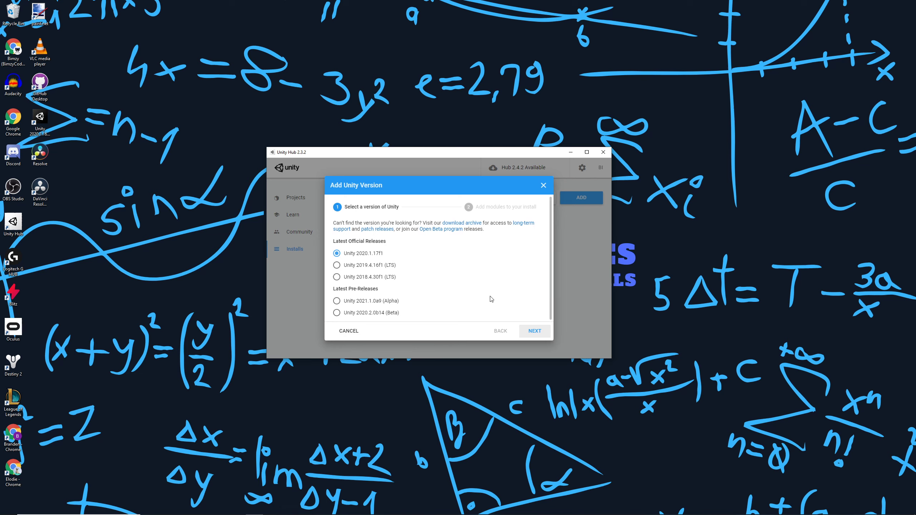
left_click(543, 184)
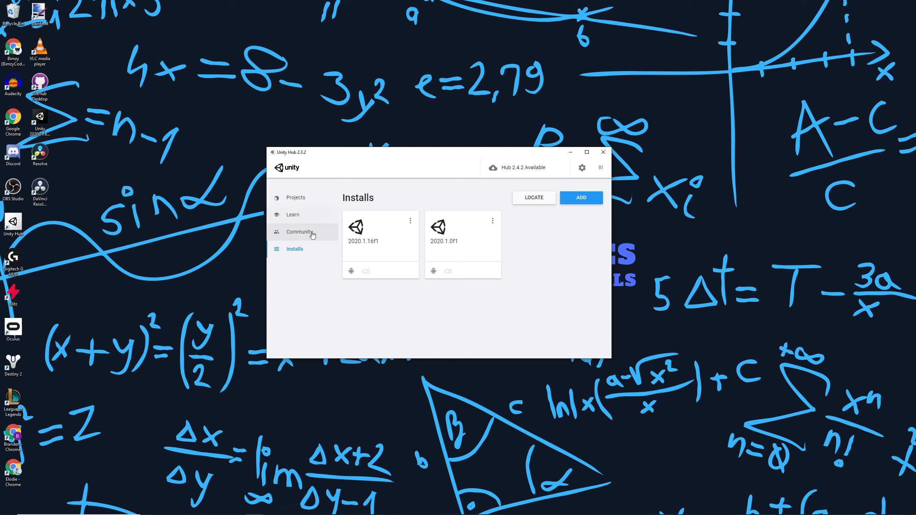
left_click(309, 215)
scroll(448, 243, "down", 5)
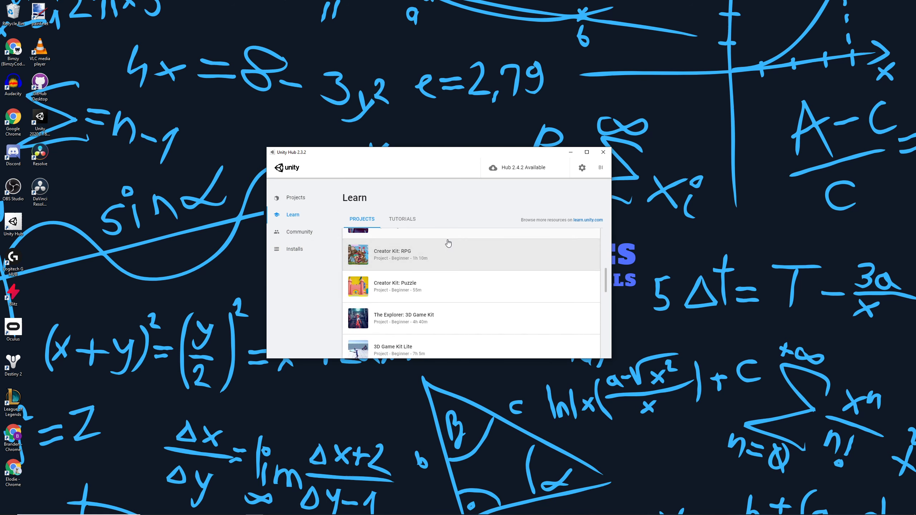
scroll(449, 253, "down", 5)
scroll(480, 324, "up", 10)
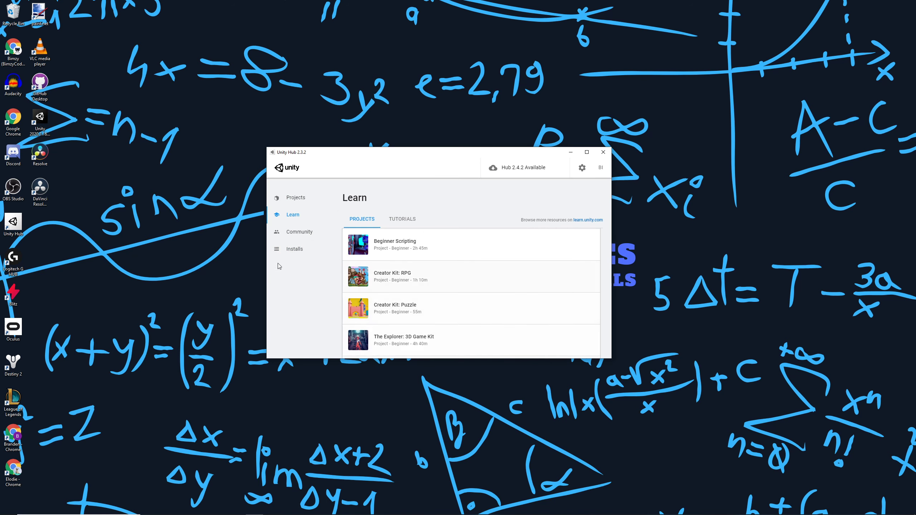
left_click(289, 239)
scroll(485, 270, "down", 5)
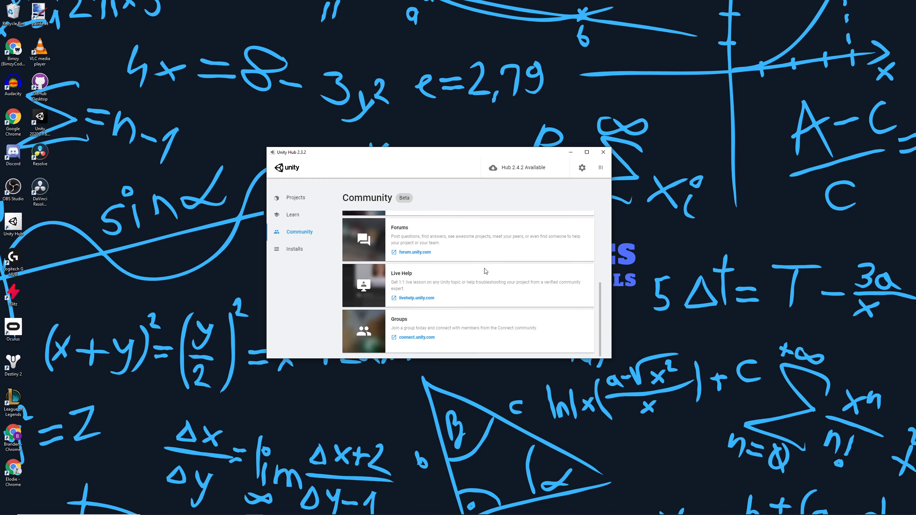
scroll(492, 289, "up", 5)
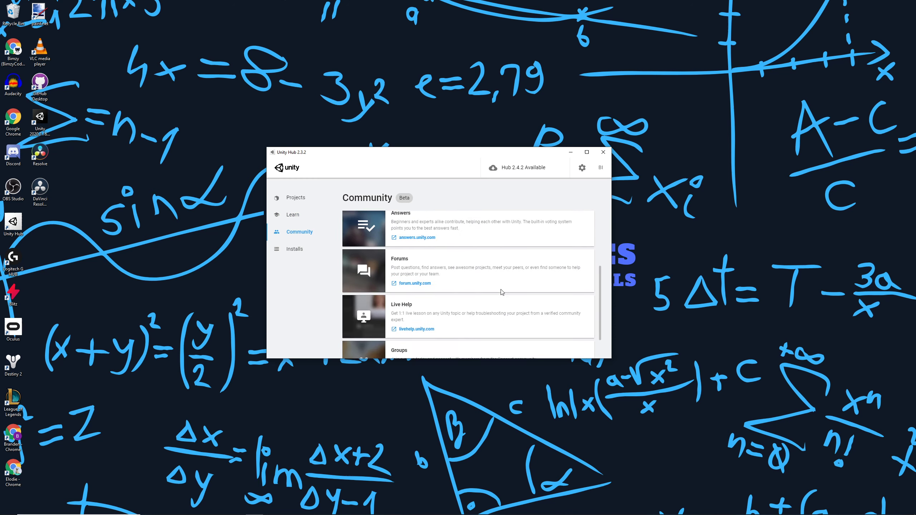
left_click(288, 199)
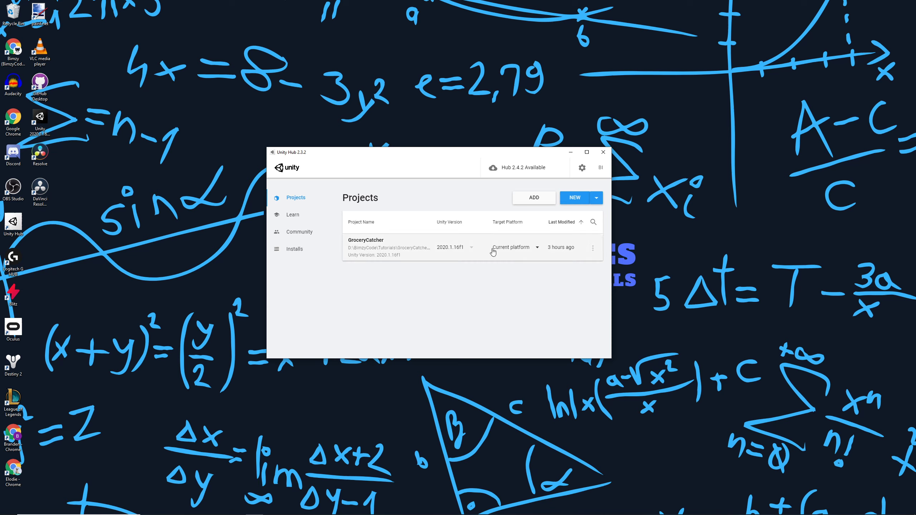
Step: Start a new Unity Hub project and browse its save location to the Tutorials folder
left_click(575, 198)
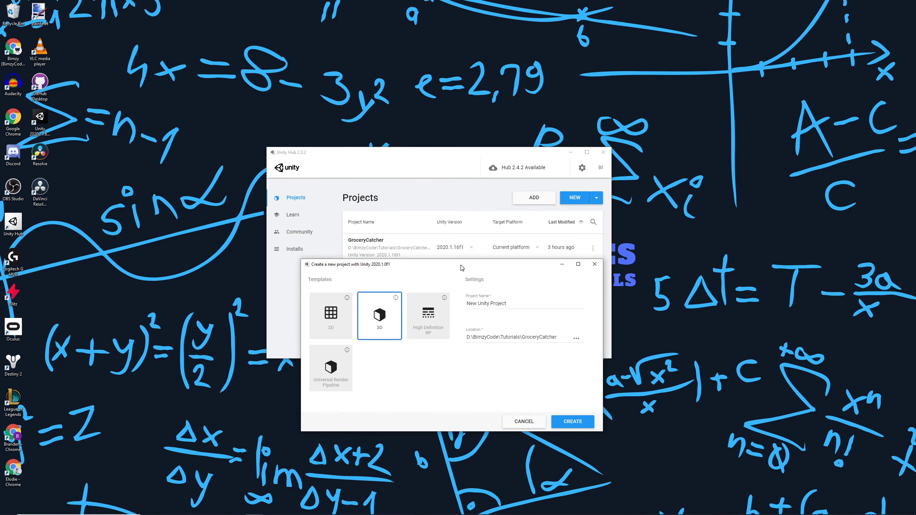
triple_click(571, 301)
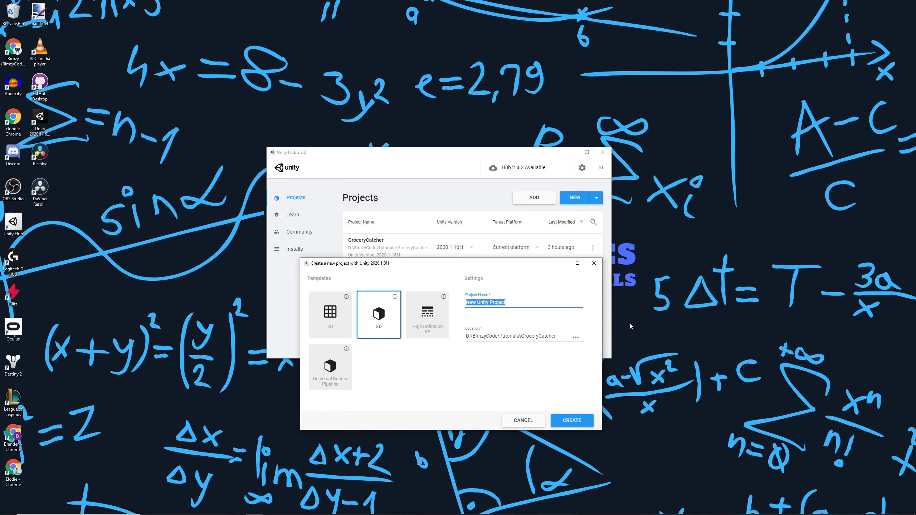
type("Test")
left_click(574, 338)
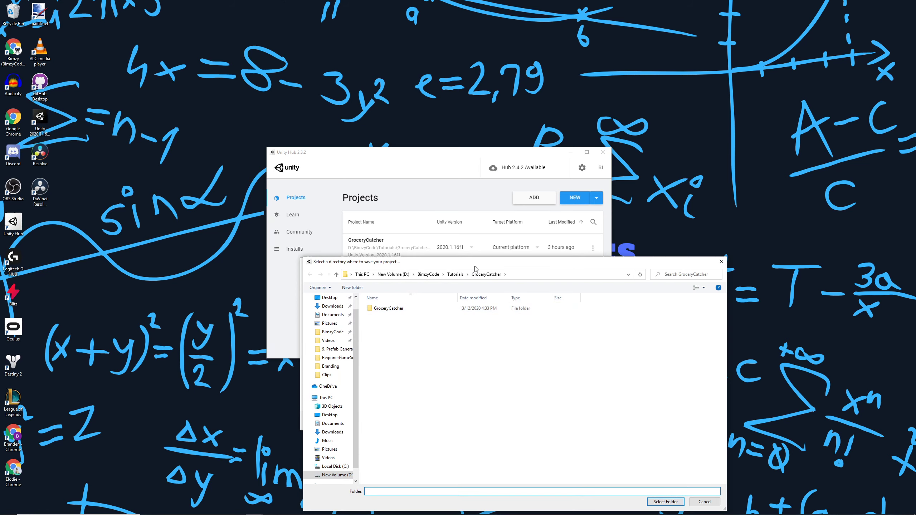
left_click(456, 274)
left_click(432, 275)
double_click(389, 323)
Step: Create a new TestProject folder inside Tutorials and use it as the project location
right_click(424, 347)
mouse_move(469, 442)
left_click(521, 445)
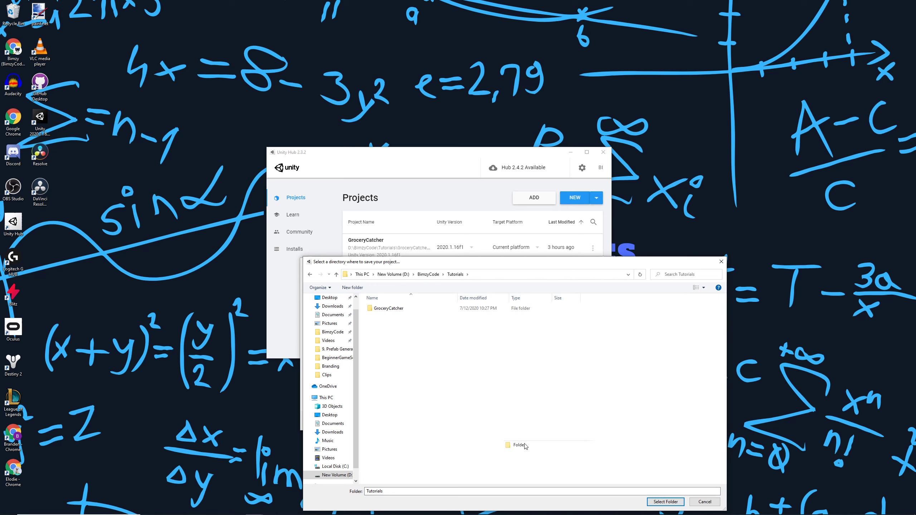
type("TestProject")
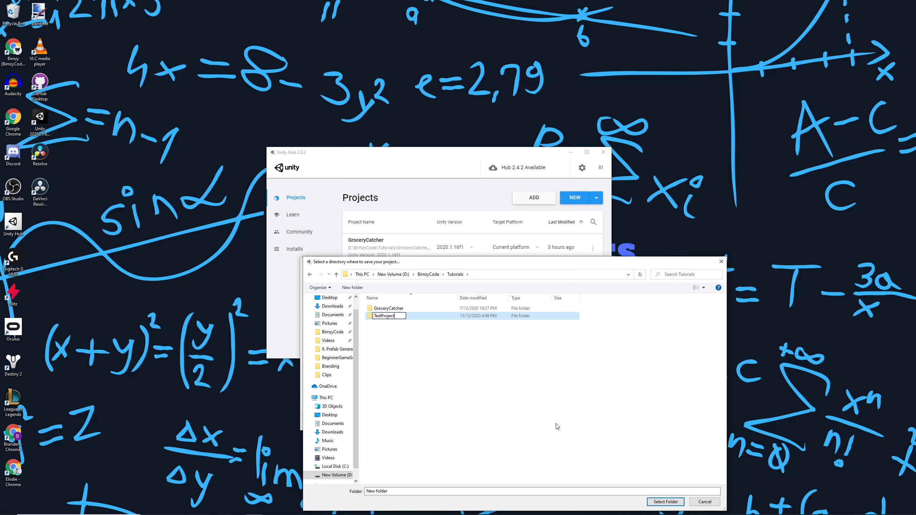
key("Return")
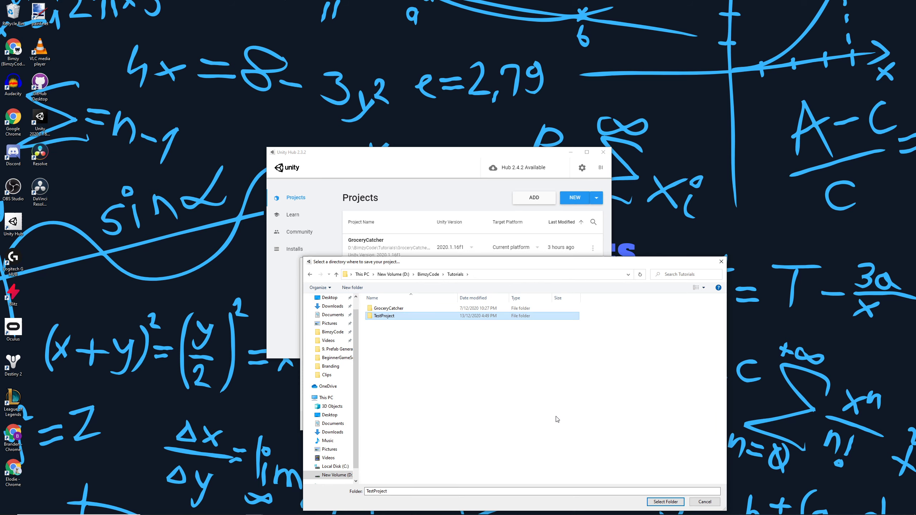
left_click(665, 502)
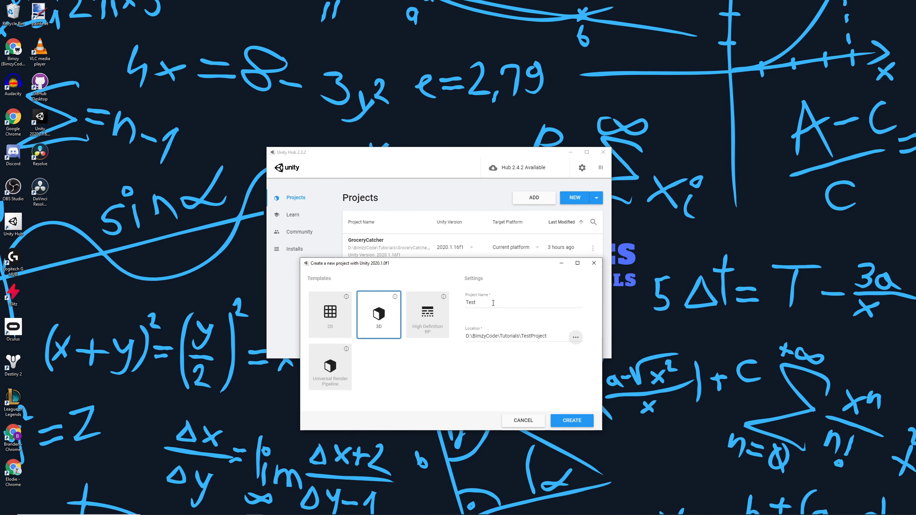
Step: Name the project TestProject and review the 3D template description
left_click(493, 303)
type("TestProject")
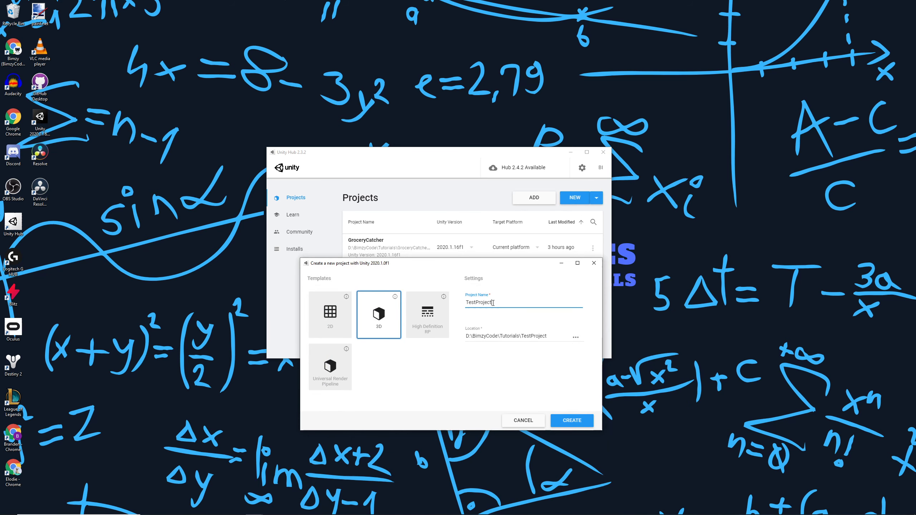
left_click(455, 361)
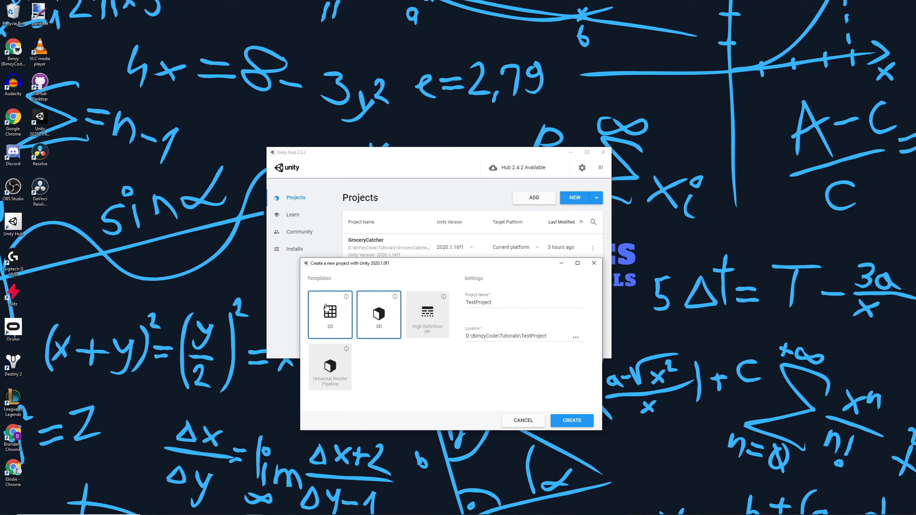
left_click_drag(396, 263, 419, 236)
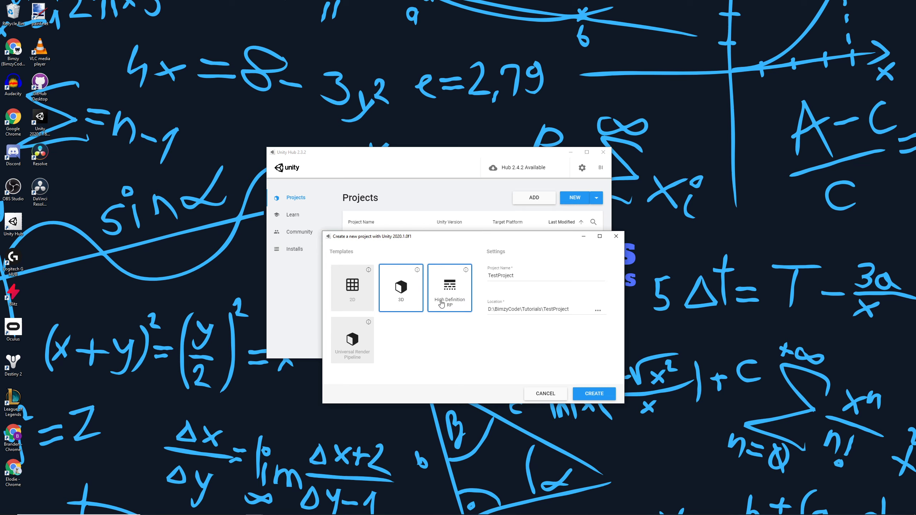
left_click(417, 270)
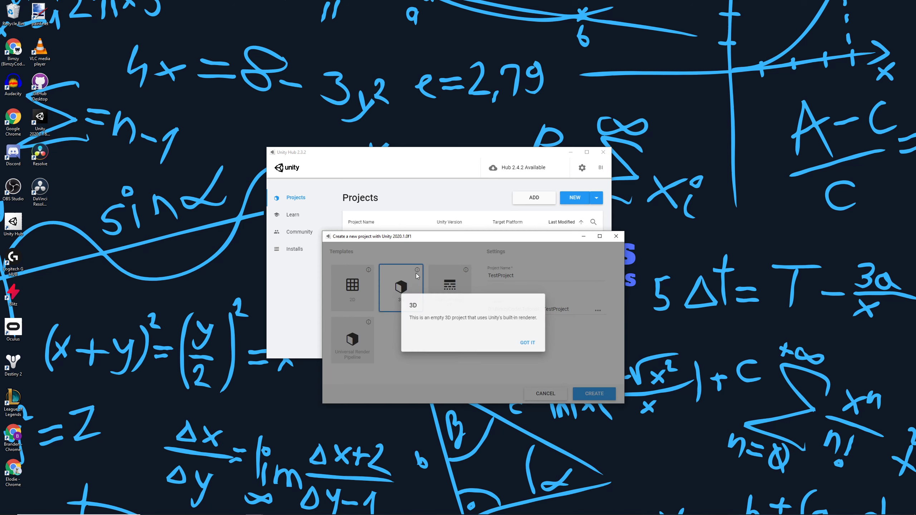
left_click(535, 347)
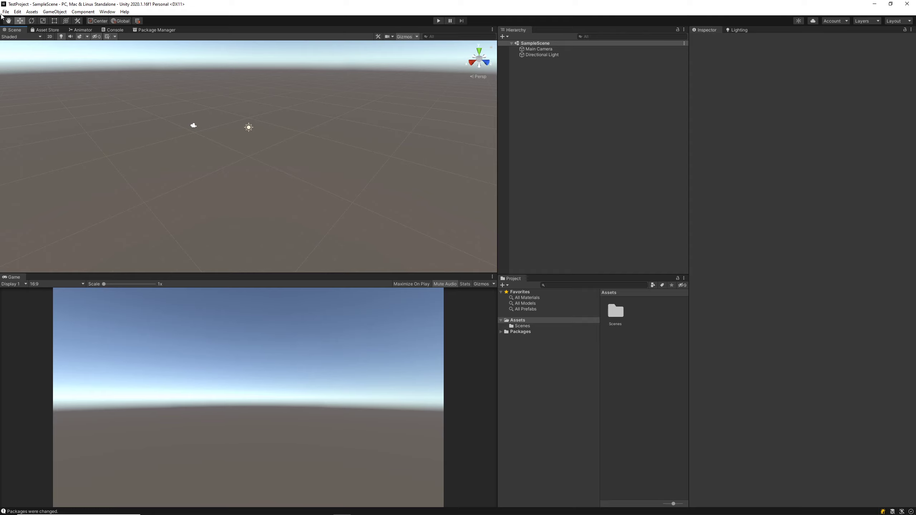
Step: In Edit > Preferences, try the Light editor theme, then return to Dark
left_click(14, 12)
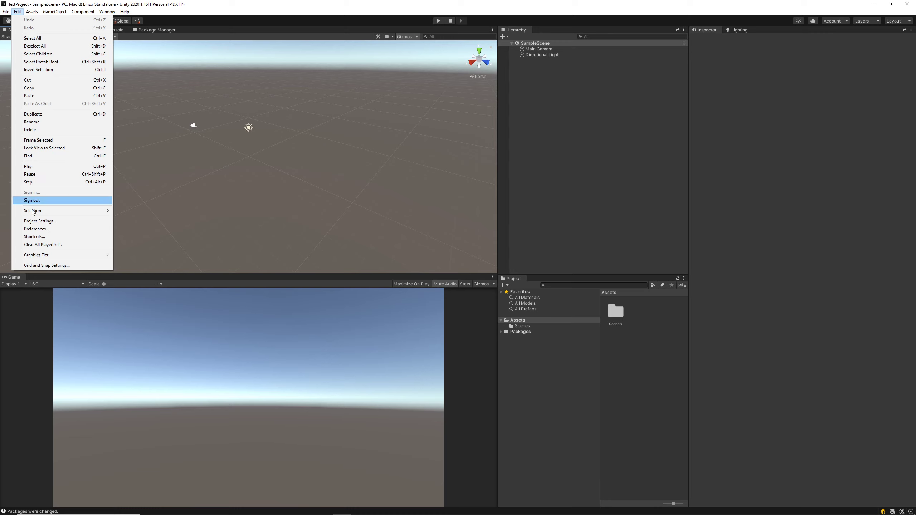
left_click(38, 229)
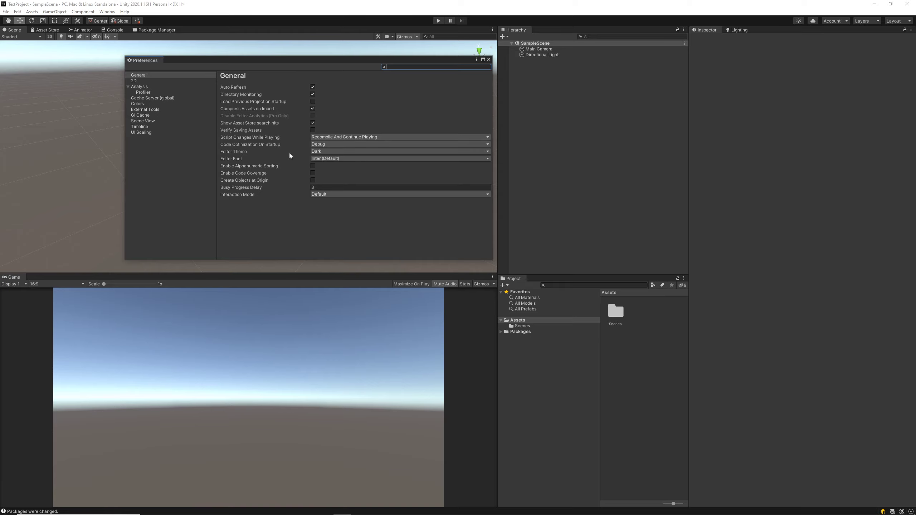
left_click(316, 152)
left_click(319, 164)
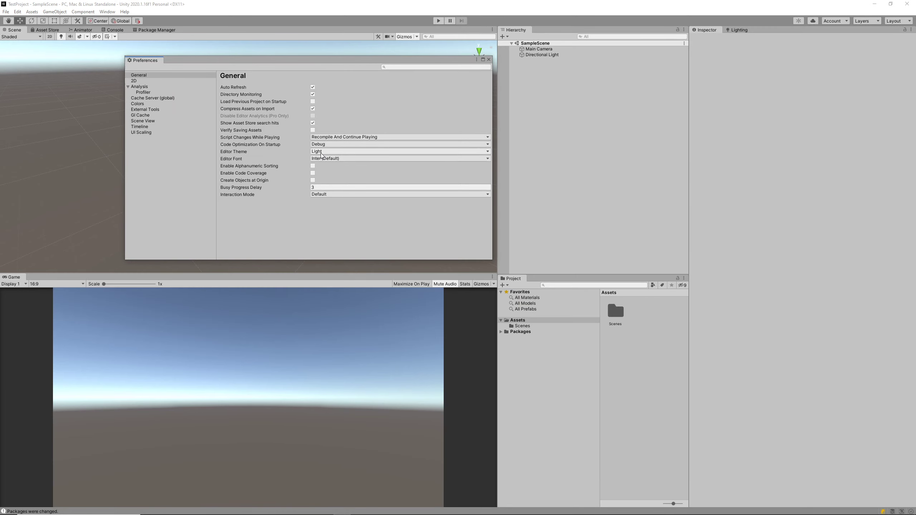
left_click(322, 151)
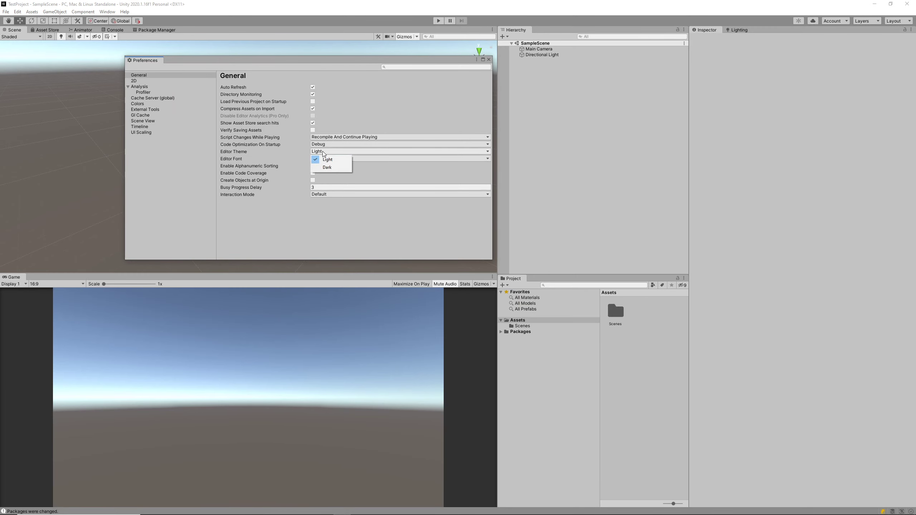
left_click(333, 168)
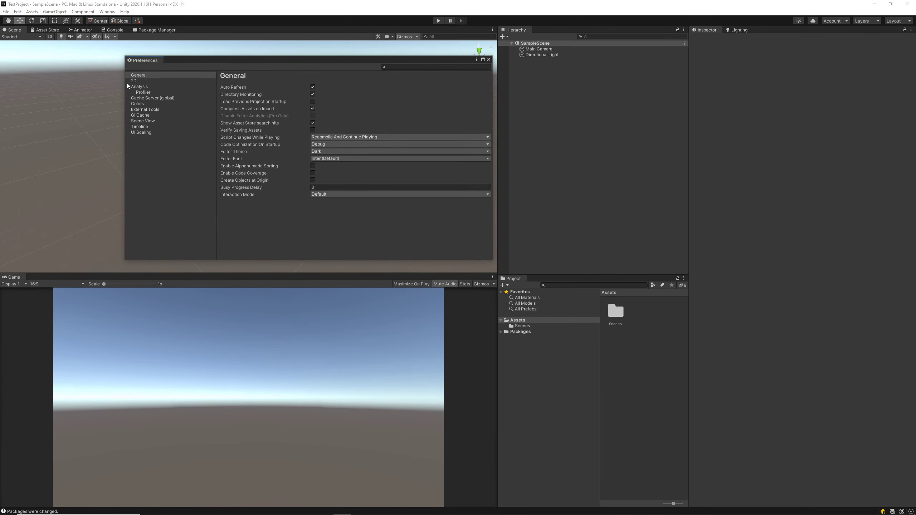
Step: Set the external script editor to Visual Studio Community 2017 and close Preferences
left_click(150, 110)
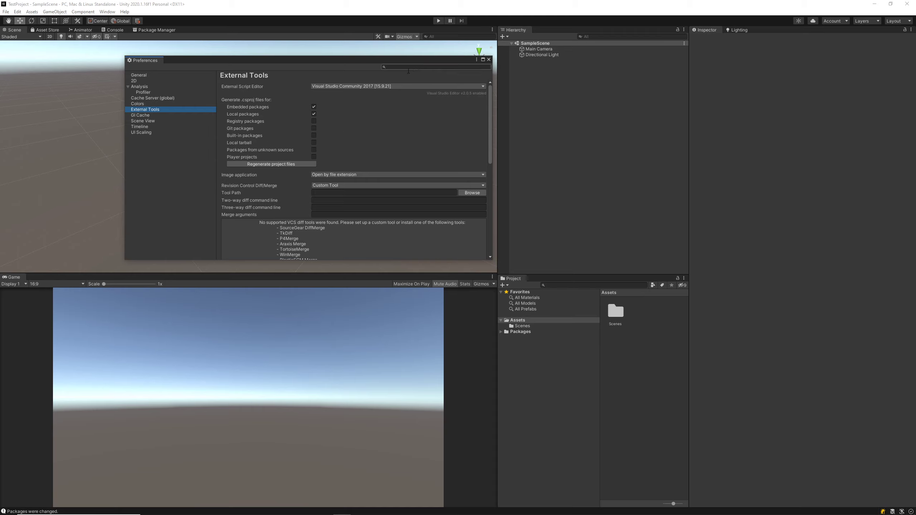
left_click(382, 86)
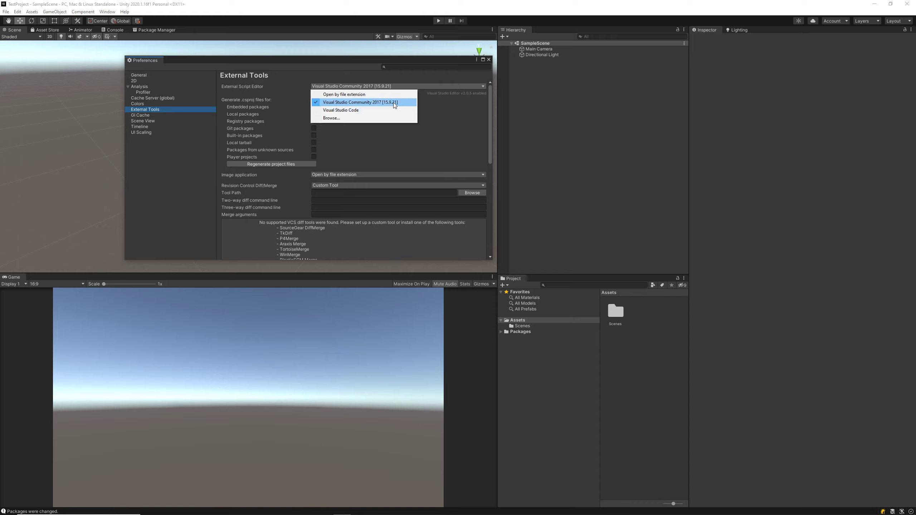
left_click(395, 104)
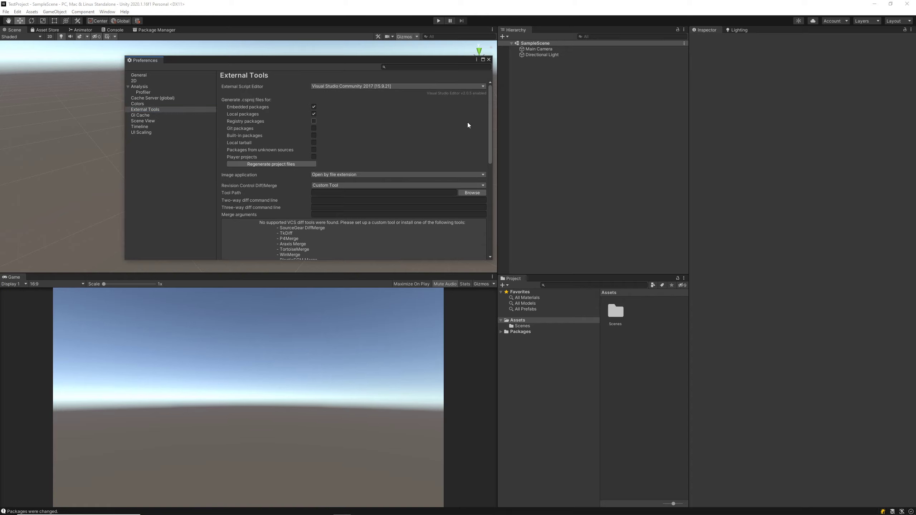
left_click(489, 59)
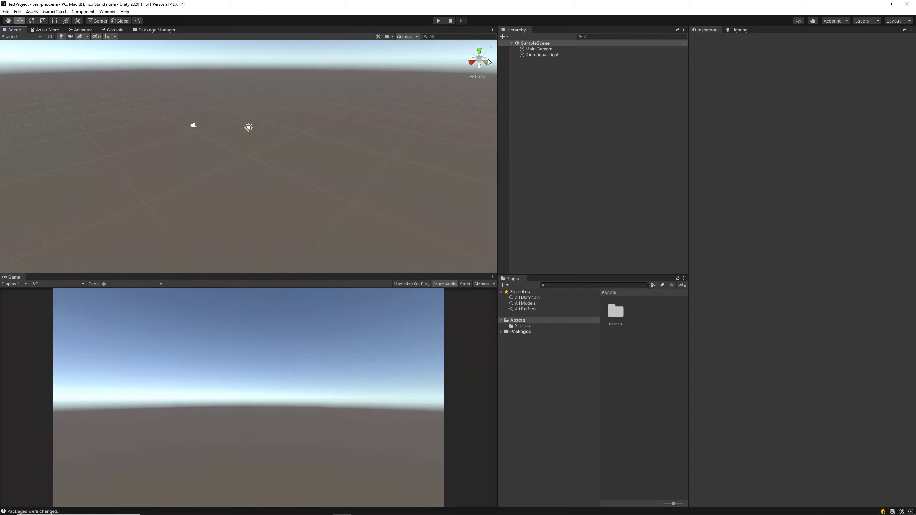
Step: Tour the editor's main menus, then dismiss the open menu
left_click(2, 11)
mouse_move(16, 14)
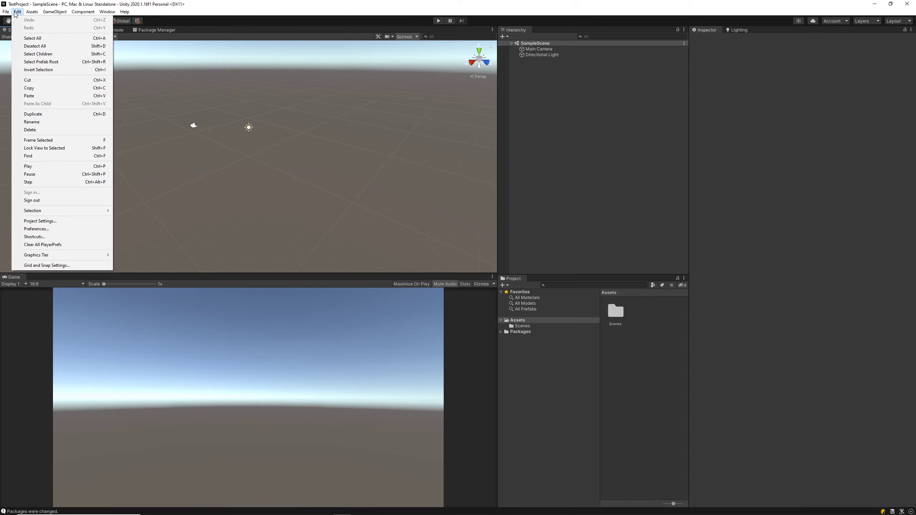
mouse_move(84, 16)
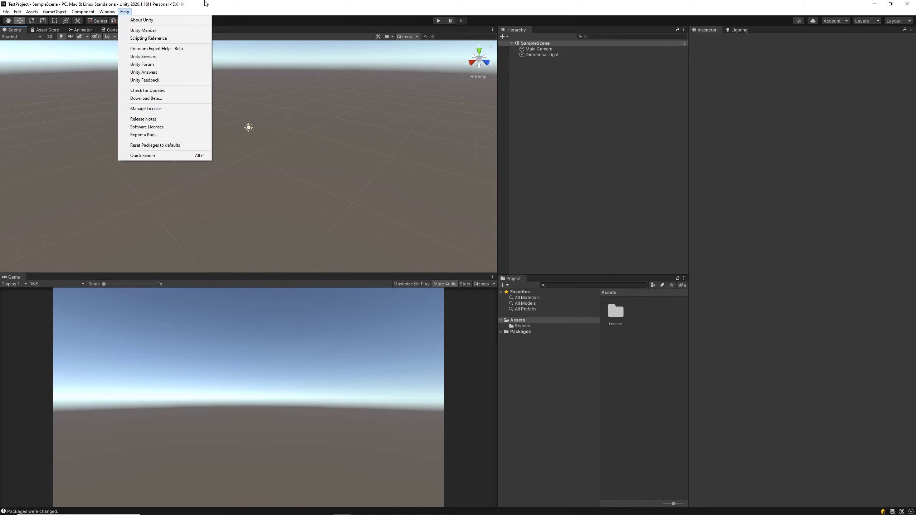
left_click(116, 39)
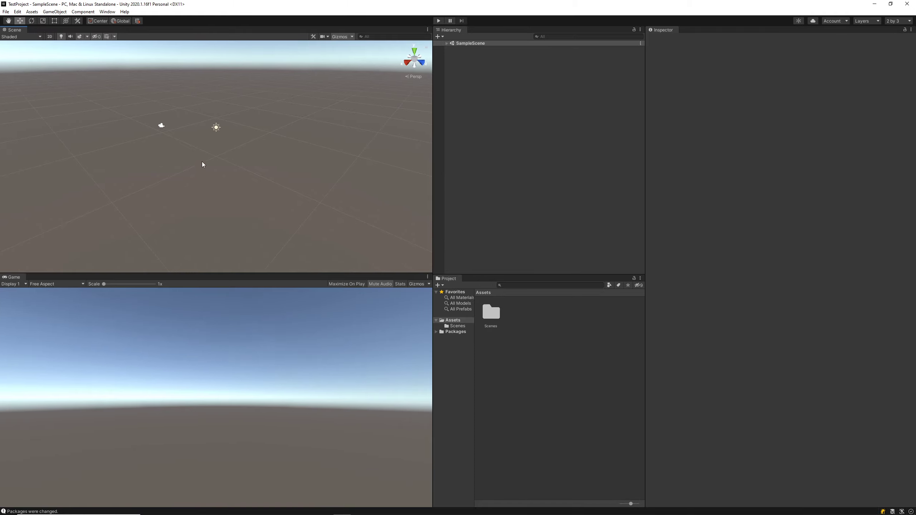
Step: Apply the 4 Split layout, then switch back to the Default layout
left_click(111, 14)
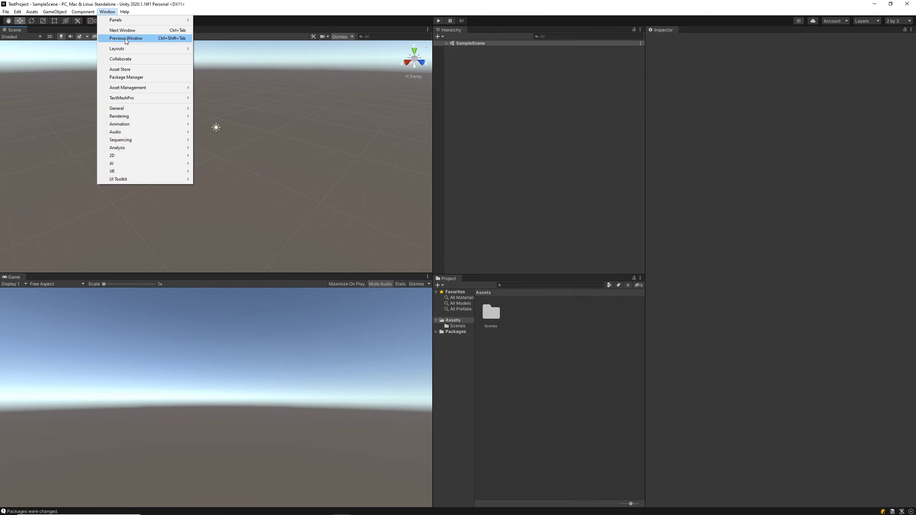
mouse_move(146, 50)
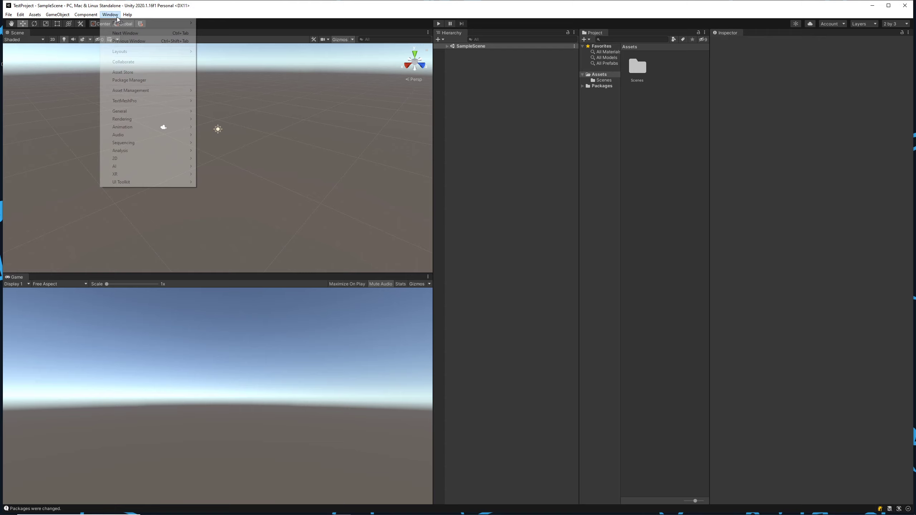
mouse_move(157, 54)
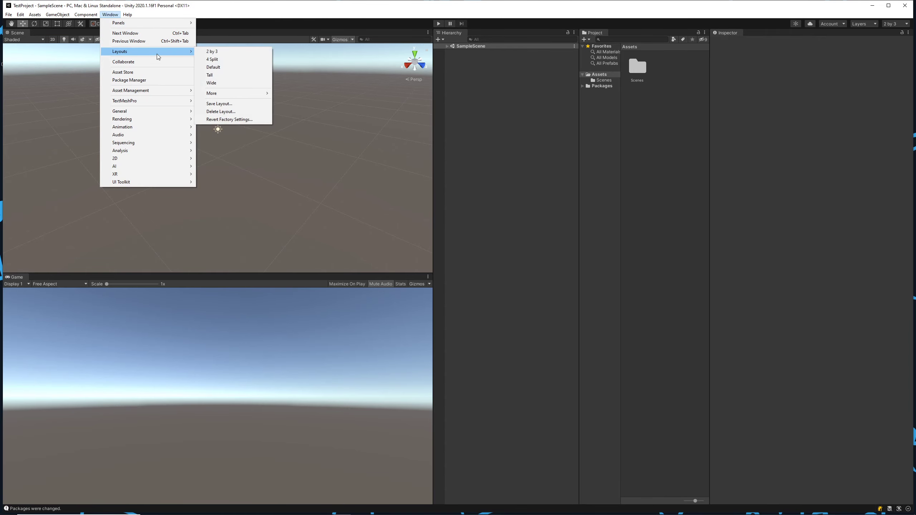
left_click(233, 59)
left_click(110, 15)
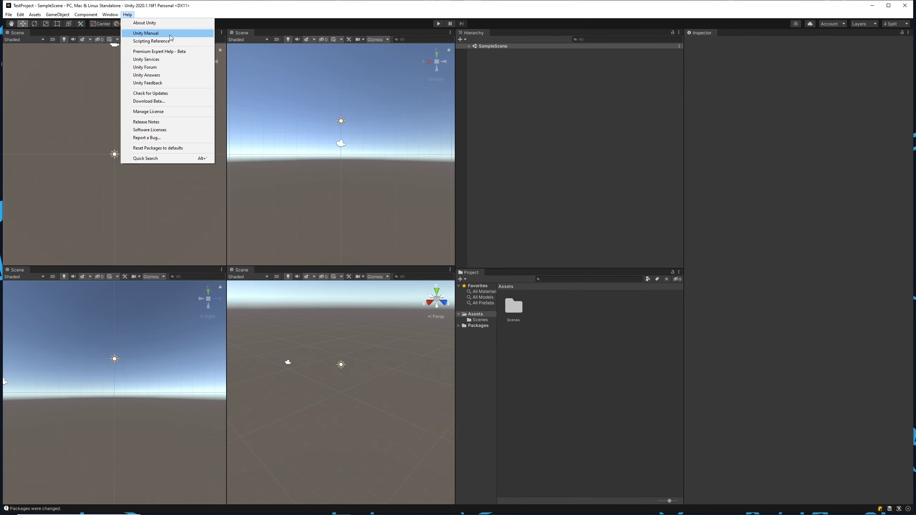
mouse_move(150, 54)
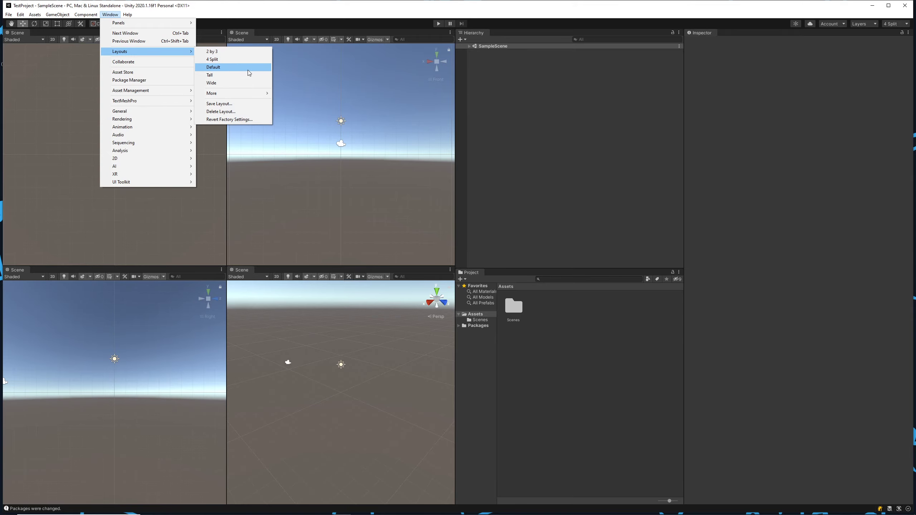
left_click(247, 70)
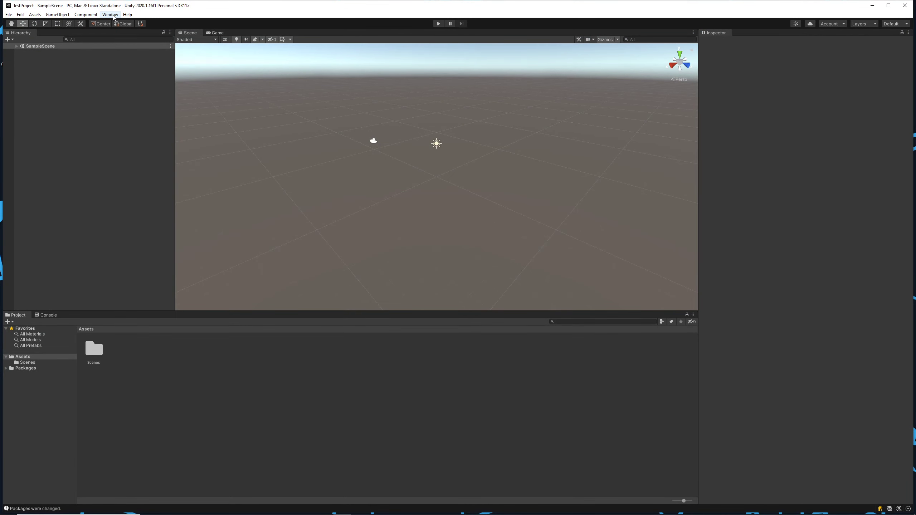
Step: Try the Tall and Wide layouts, then maximize the editor window
left_click(112, 16)
mouse_move(160, 57)
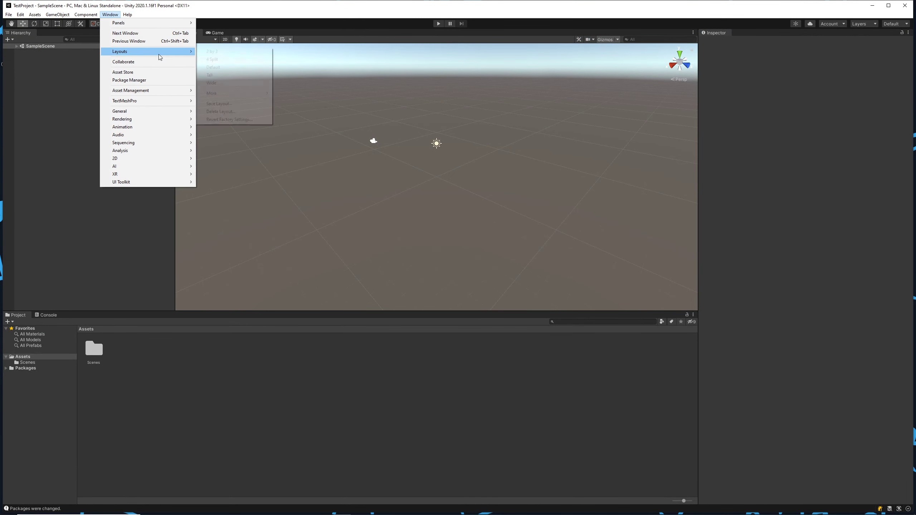
left_click(231, 76)
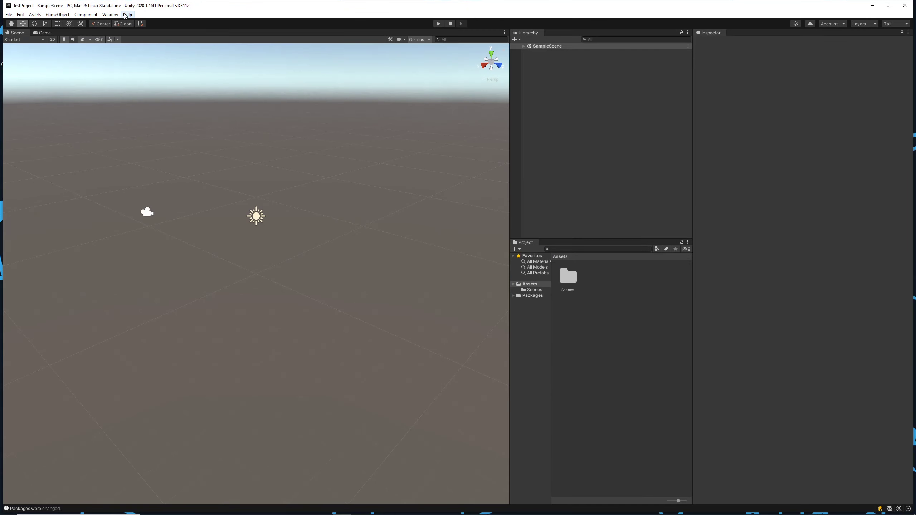
left_click(110, 14)
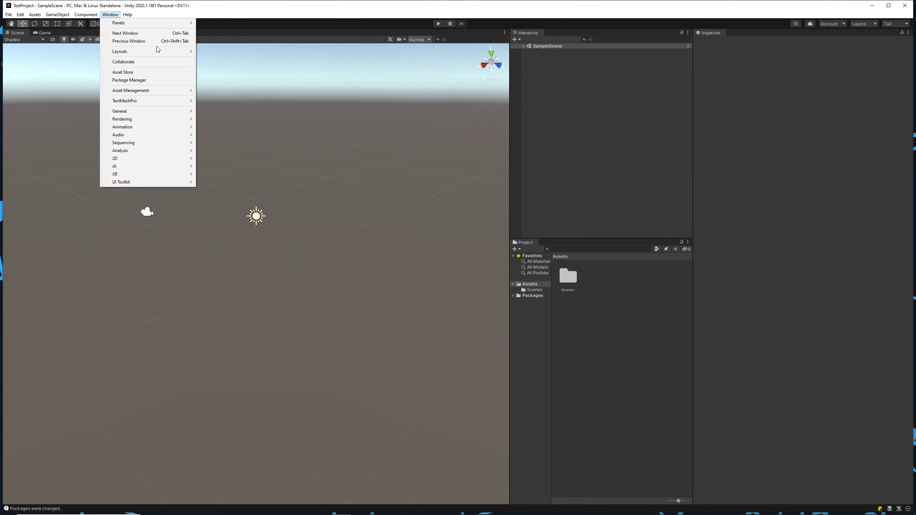
mouse_move(158, 48)
left_click(245, 84)
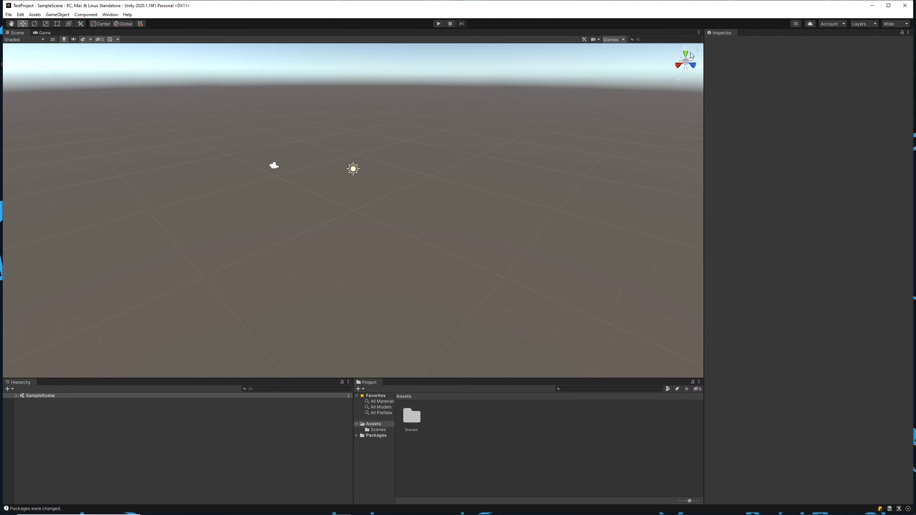
double_click(364, 5)
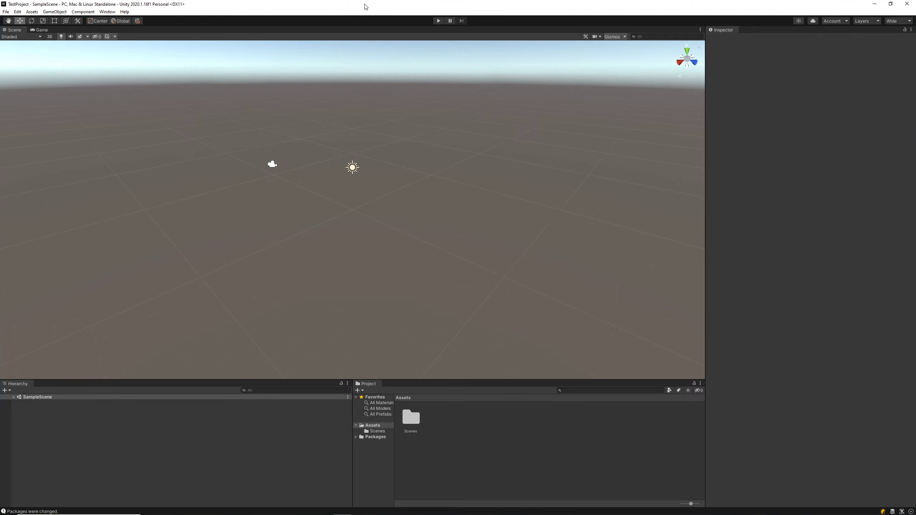
Step: Switch to the 2 by 3 layout with the editor maximized full screen
left_click(107, 12)
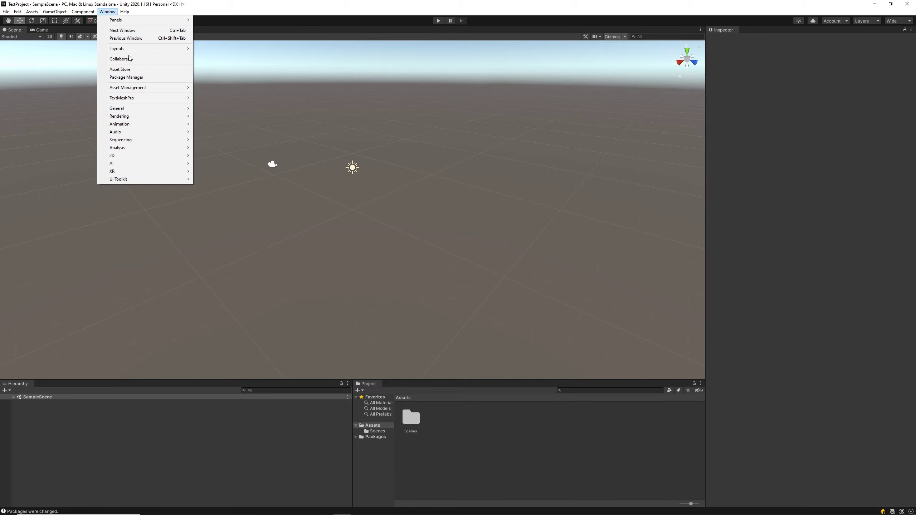
mouse_move(138, 51)
left_click(208, 49)
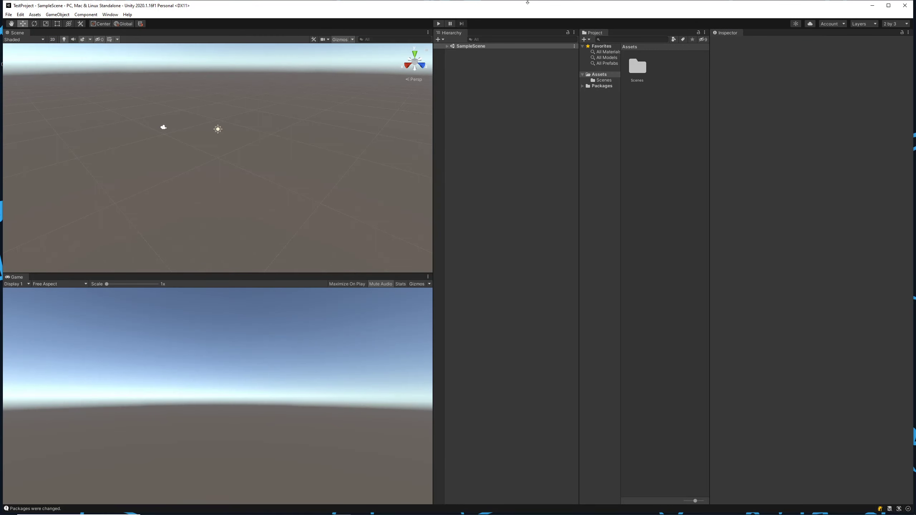
double_click(490, 10)
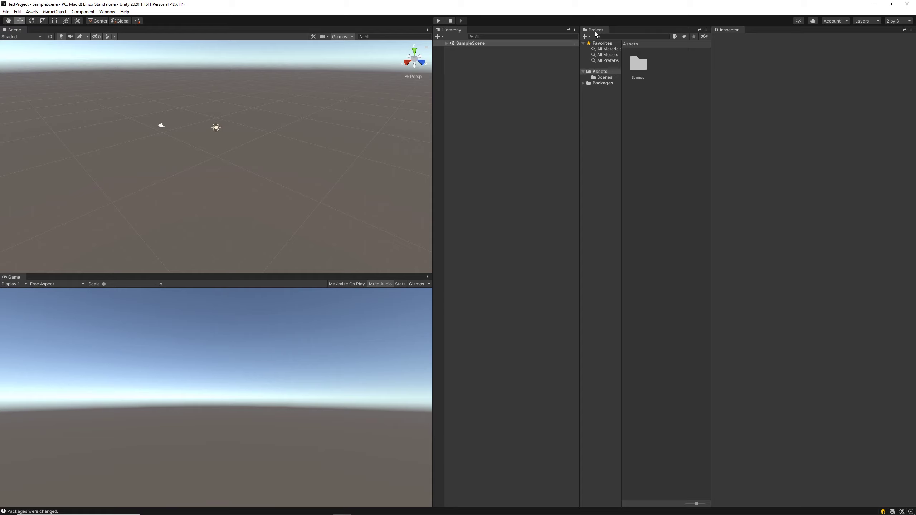
Step: Dock the Project window below the Hierarchy and drag its splitter up to enlarge it
left_click_drag(595, 33, 519, 440)
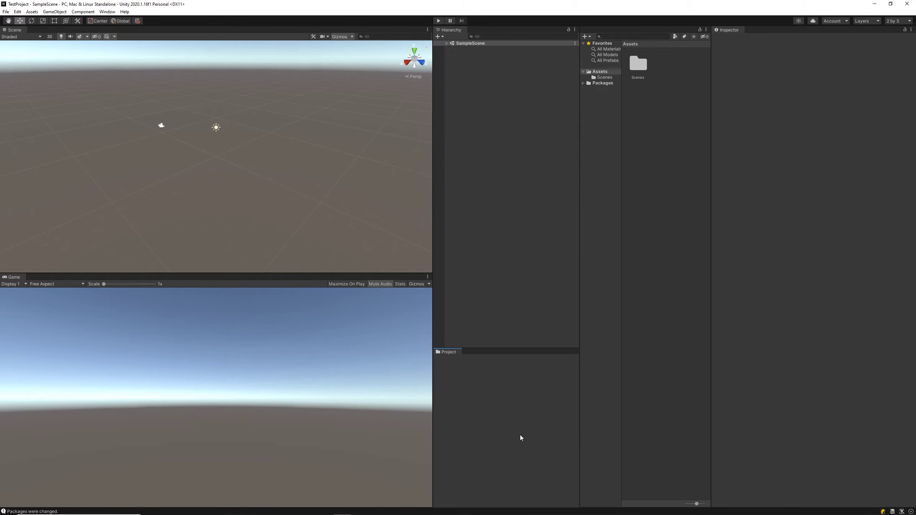
left_click_drag(537, 348, 543, 274)
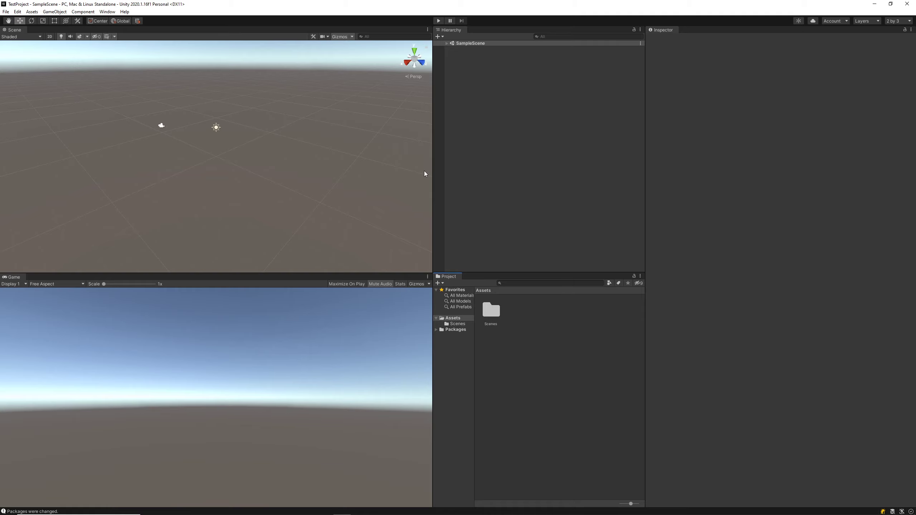
Step: Save the rearranged windows as a named custom layout via Window > Layouts > Save Layout
left_click(107, 11)
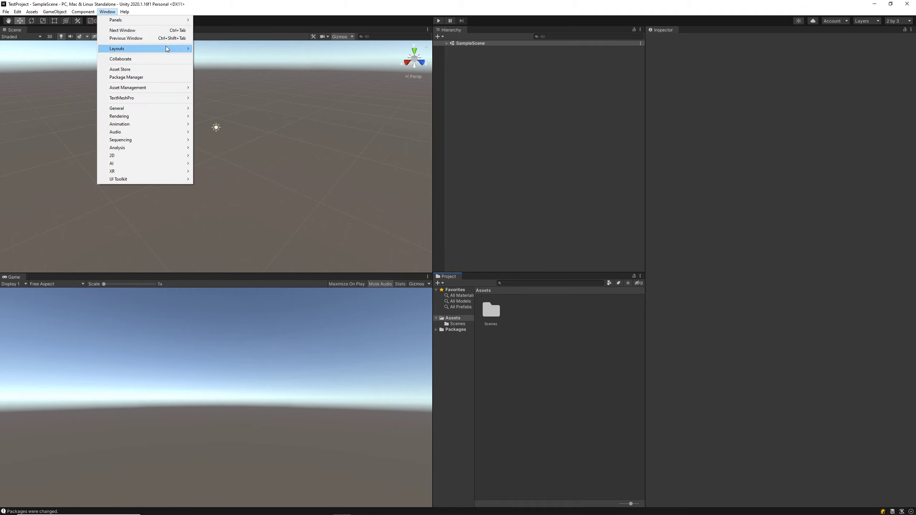
mouse_move(166, 49)
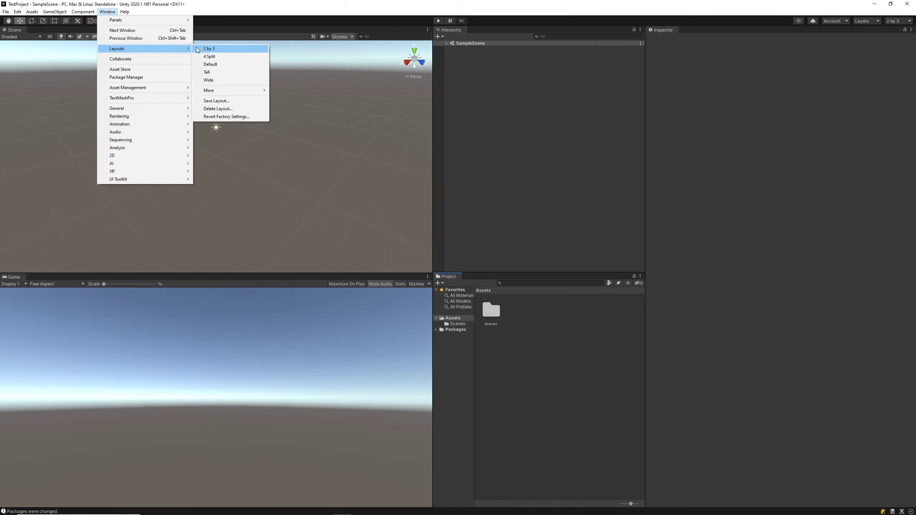
left_click(235, 102)
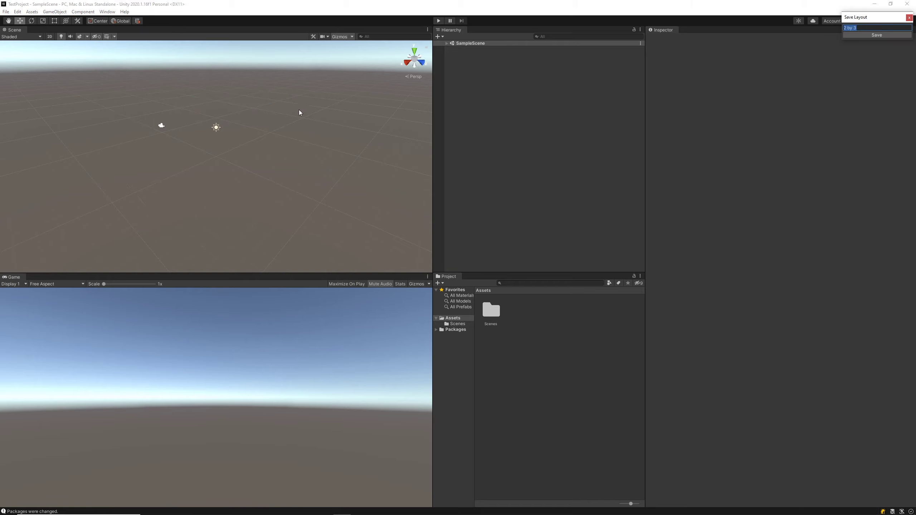
left_click(865, 33)
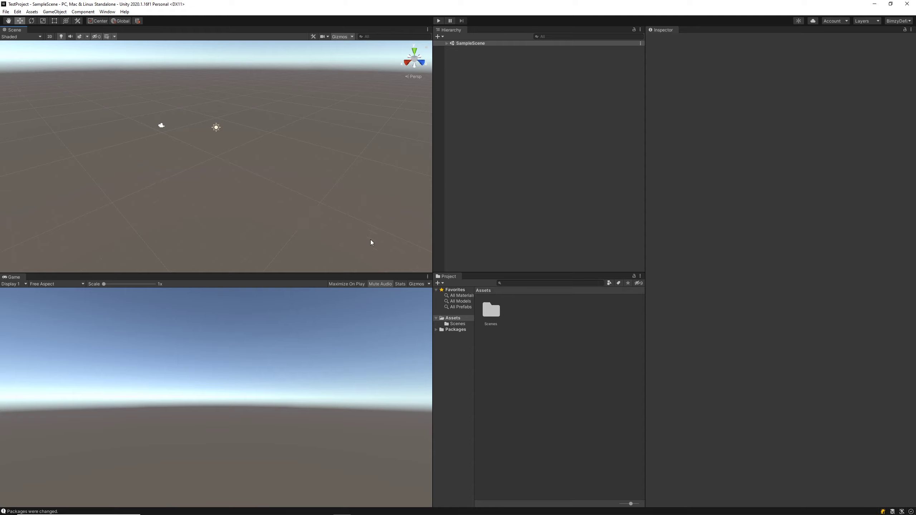
Step: Expand SampleScene and add a 3D cube from the Hierarchy's create menu
left_click(526, 74)
left_click(447, 44)
right_click(468, 102)
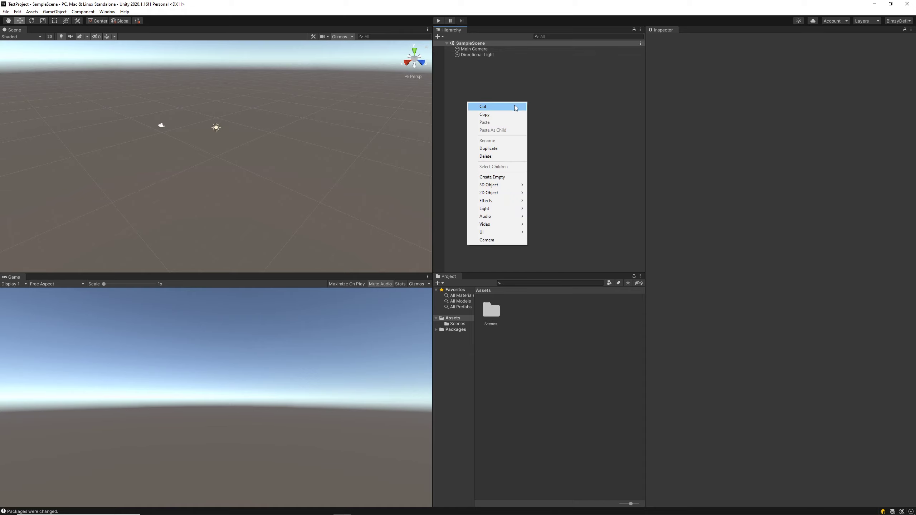
mouse_move(510, 188)
left_click(541, 184)
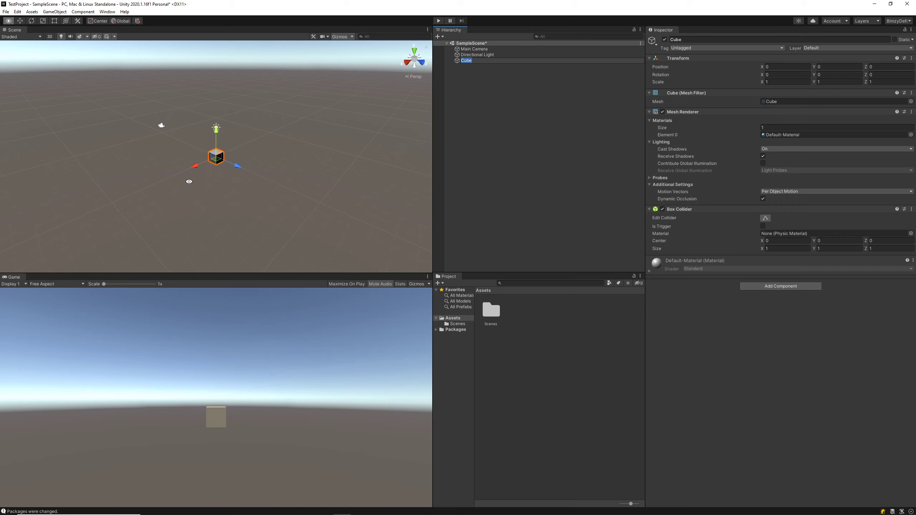
left_click_drag(188, 180, 313, 205, "alt")
Step: Rename the Cube object to 'Rename'
left_click(484, 55)
left_click(480, 61)
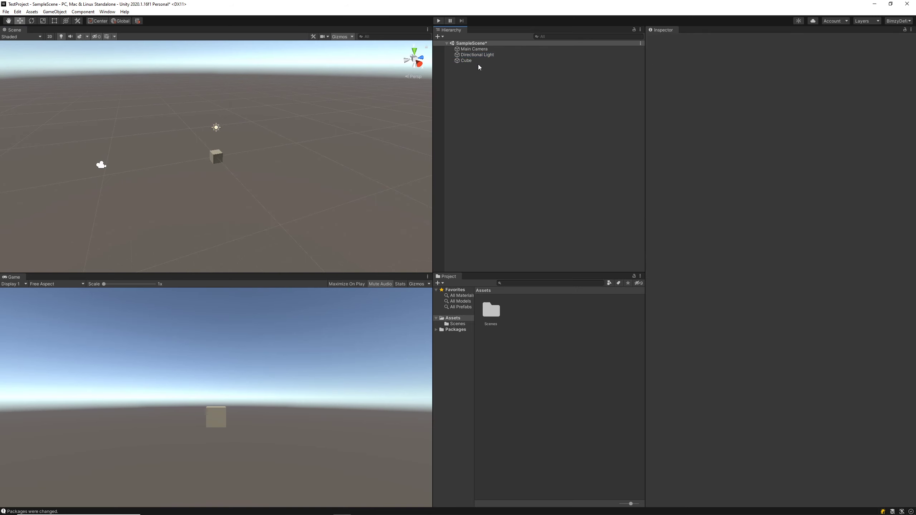
left_click(471, 61)
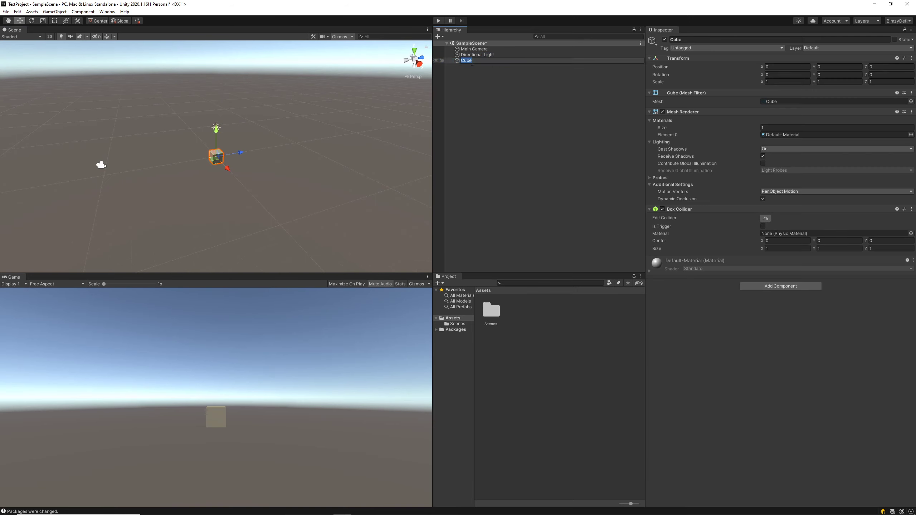
type("Rename")
key("Return")
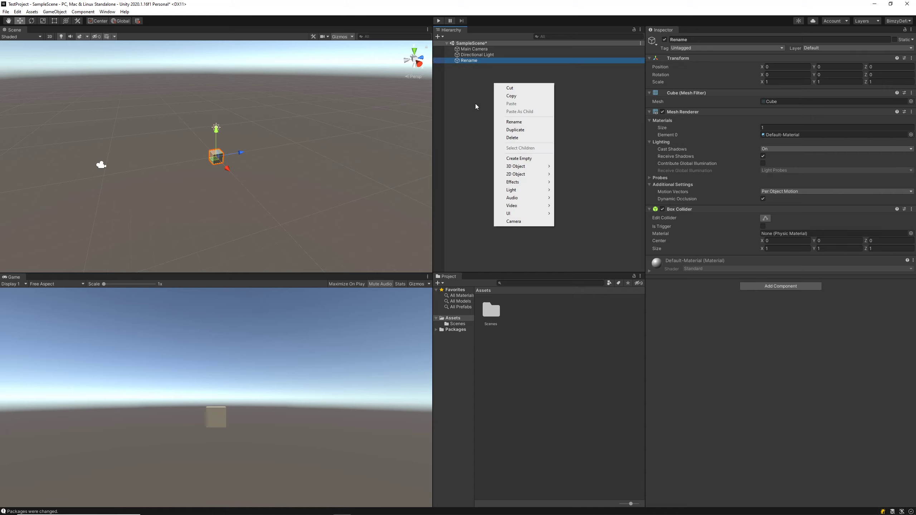
Step: Add a Plane 3D object to the scene beneath the cube
right_click(494, 84)
mouse_move(542, 166)
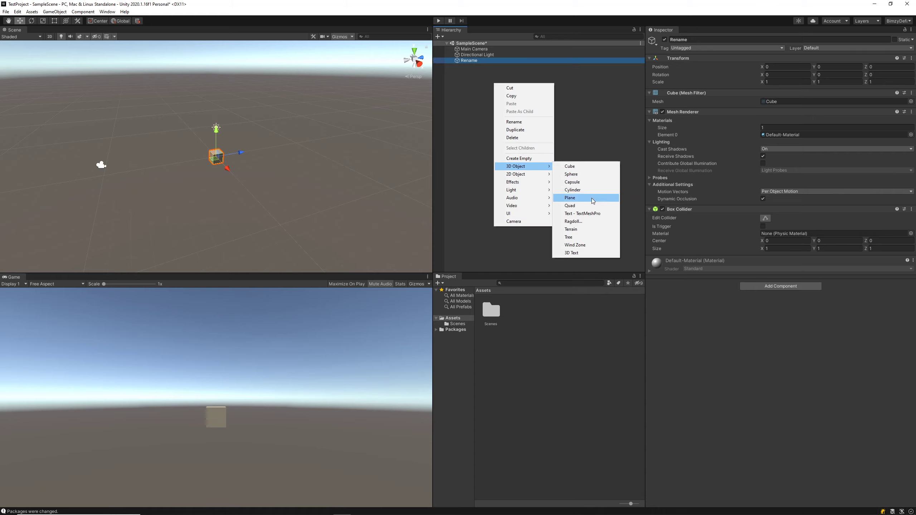
left_click(577, 198)
left_click(296, 103)
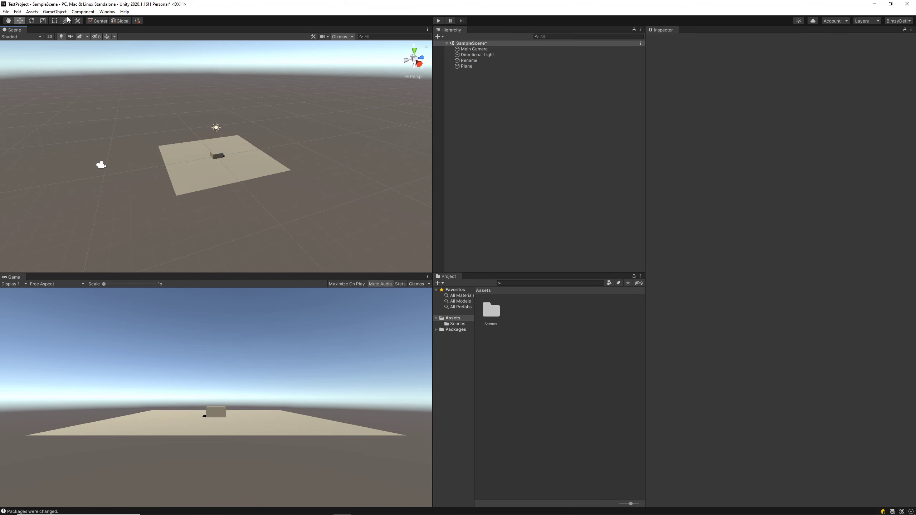
left_click(54, 12)
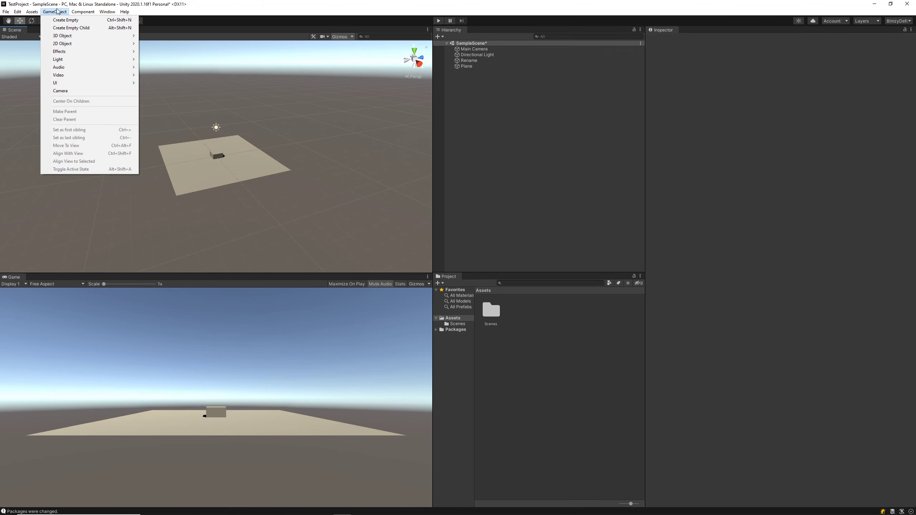
Step: Add a second Directional Light via GameObject > Light and drag it along its Z axis
mouse_move(90, 68)
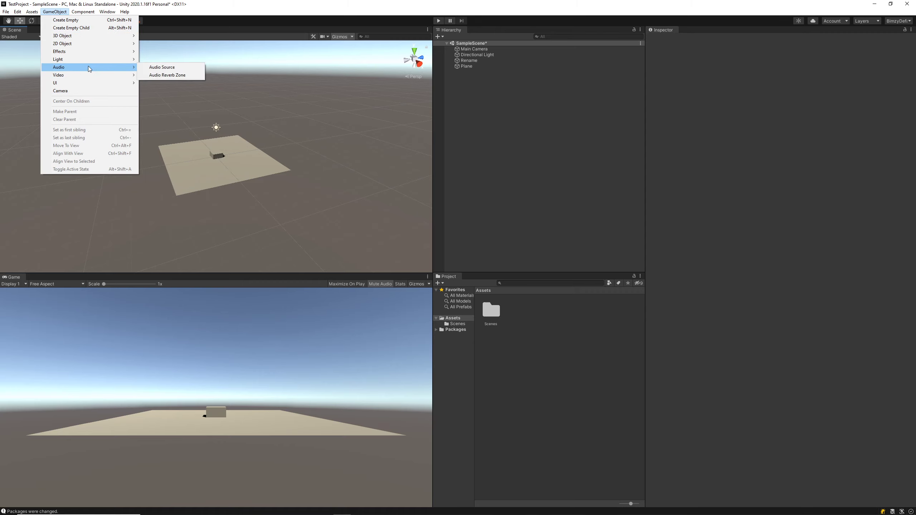
mouse_move(128, 59)
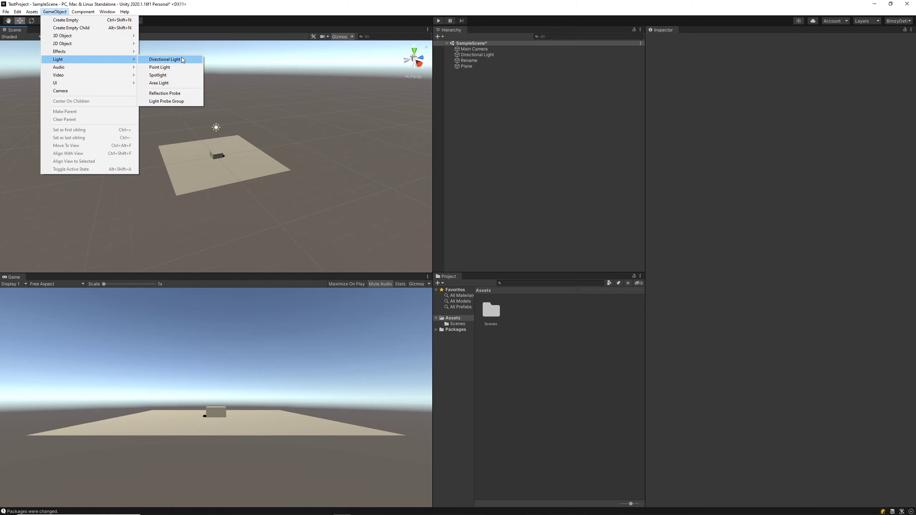
left_click(163, 59)
left_click_drag(243, 154, 357, 144)
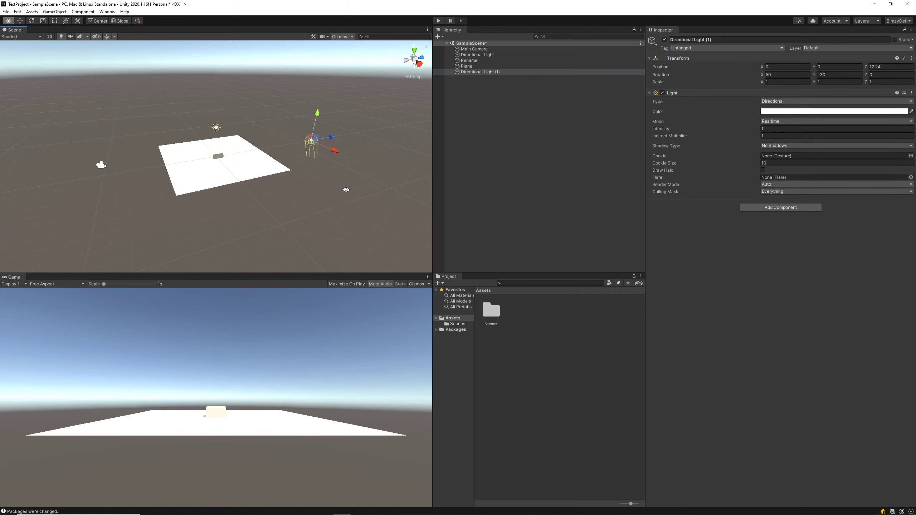
left_click_drag(347, 189, 265, 199, "alt")
left_click(469, 72)
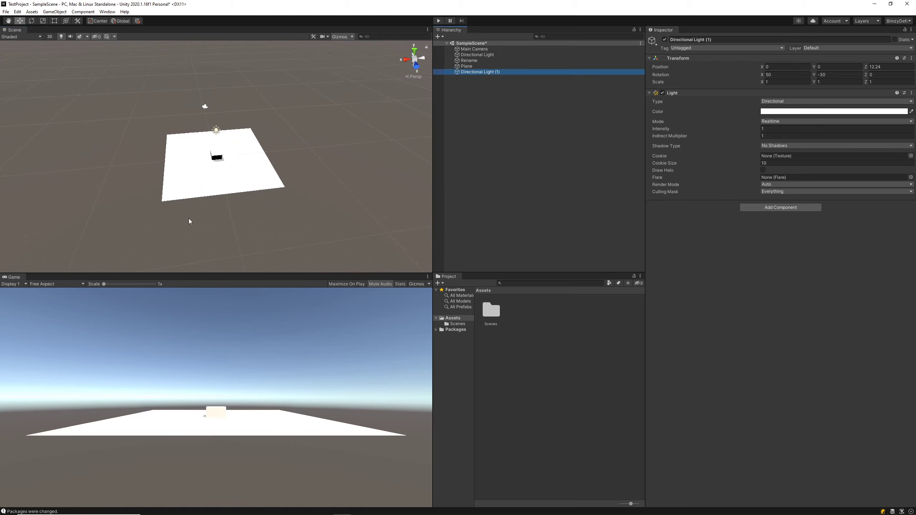
middle_click_drag(279, 267, 291, 85)
left_click_drag(274, 155, 211, 45)
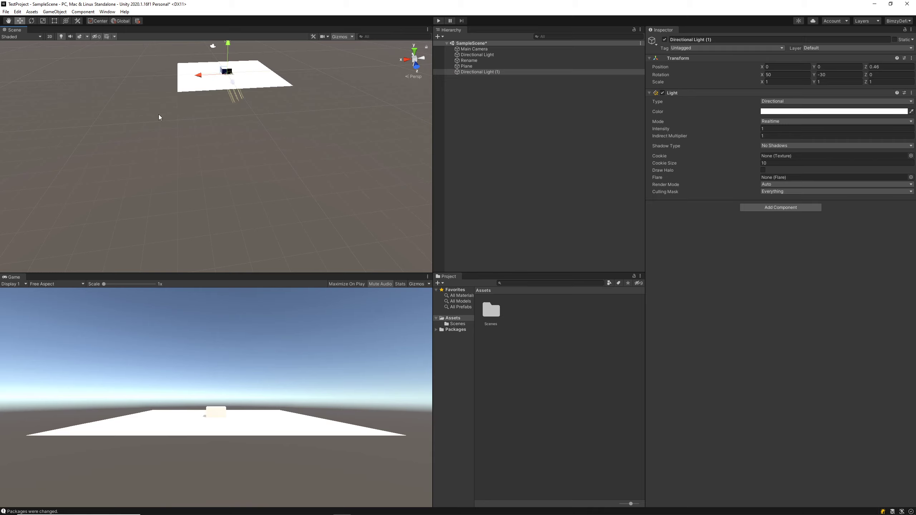
Step: Move the new light further along Z, then select the Rename cube to lift it
left_click_drag(160, 118, 275, 155, "alt")
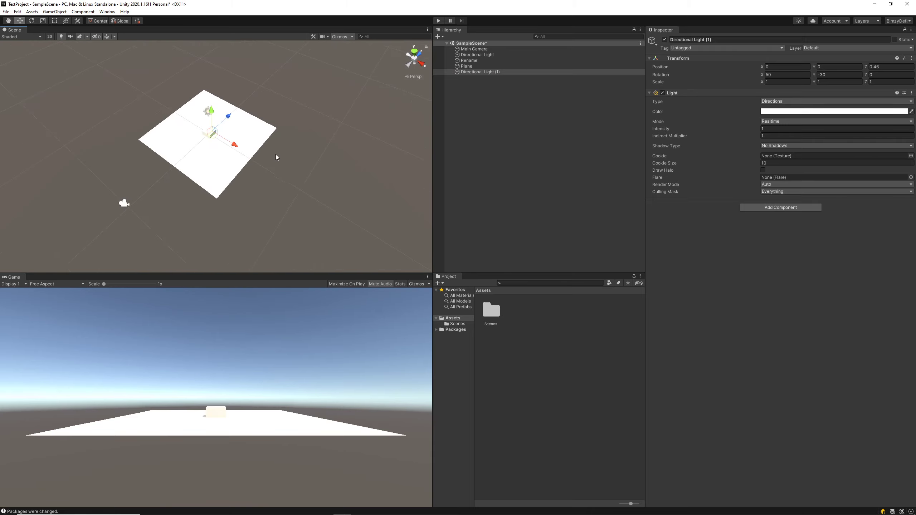
scroll(275, 155, "up", 5)
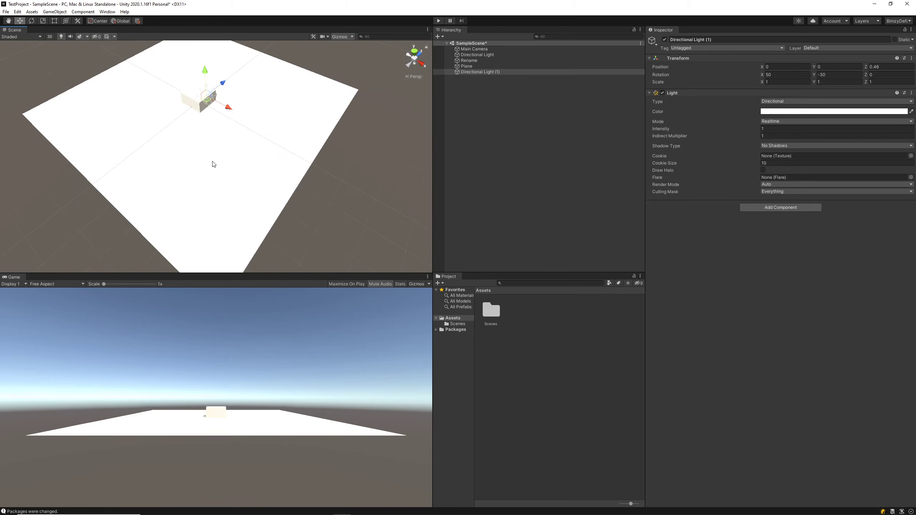
scroll(202, 95, "down", 3)
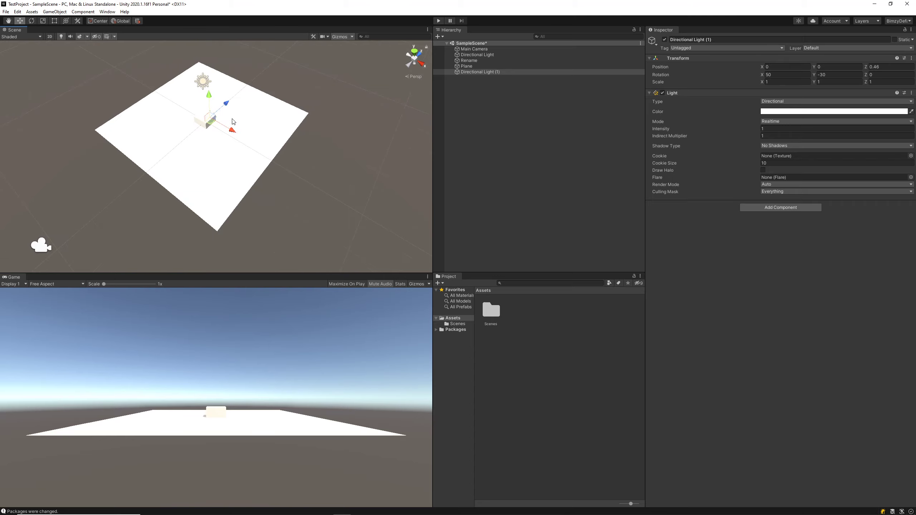
right_click_drag(260, 155, 327, 197)
left_click_drag(326, 196, 260, 154)
left_click(315, 196)
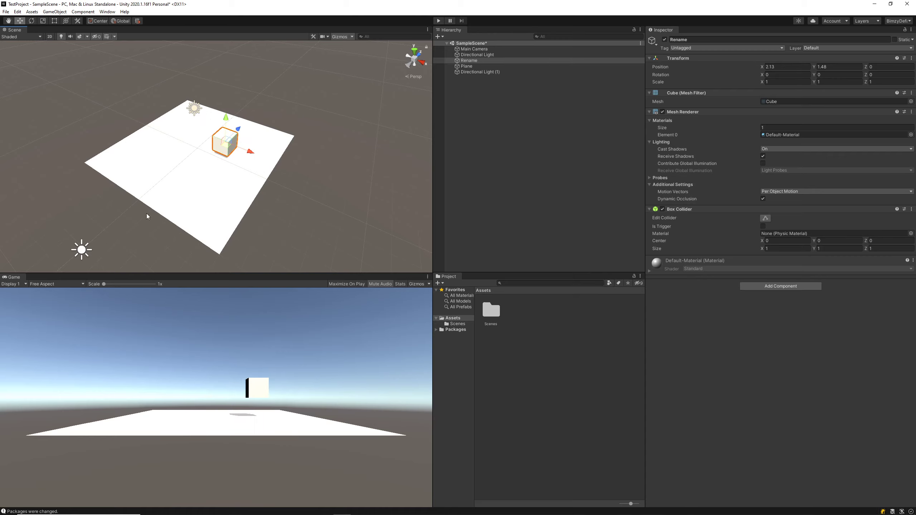
Step: Nudge the Rename cube along Z, then scale it to roughly 3.04 × 2.23 × 4.13
left_click_drag(256, 248, 349, 225, "alt")
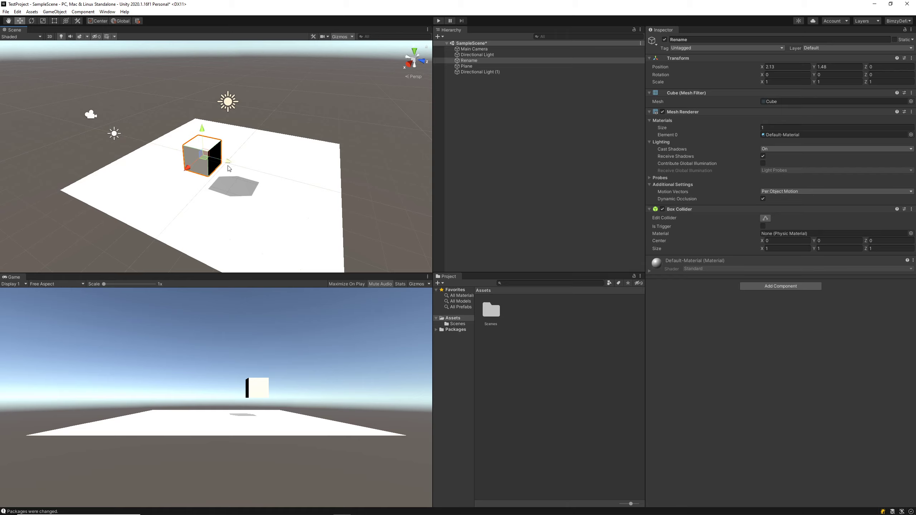
left_click_drag(222, 167, 235, 187)
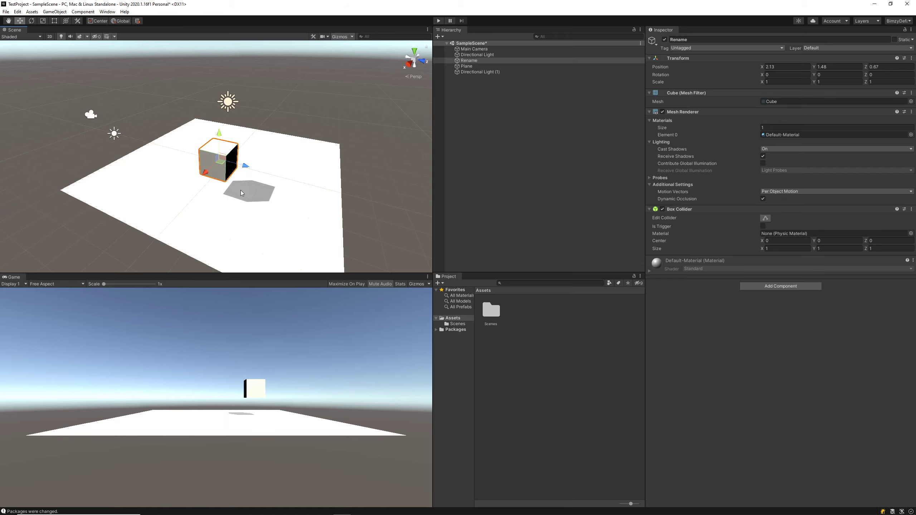
key("e")
key("r")
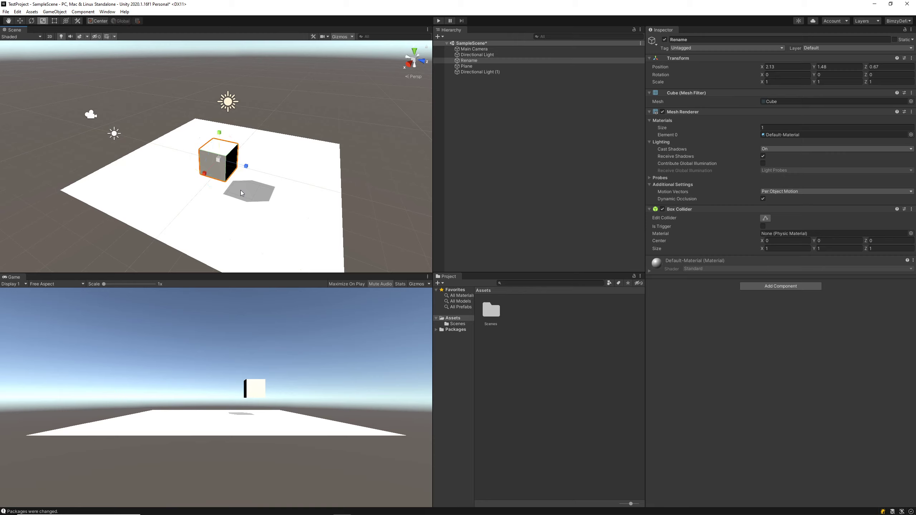
key("e")
key("r")
left_click_drag(217, 160, 318, 184)
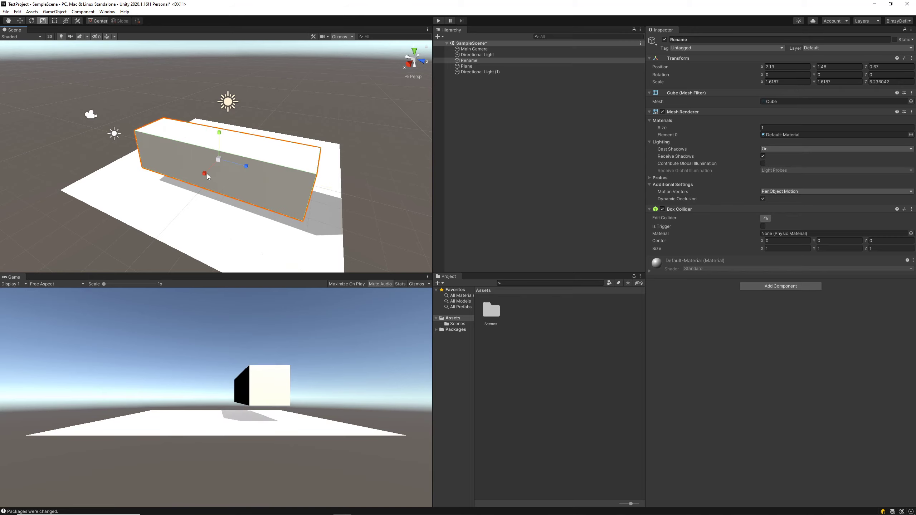
left_click_drag(208, 176, 172, 202)
left_click_drag(219, 160, 223, 105)
left_click_drag(186, 151, 269, 152, "alt")
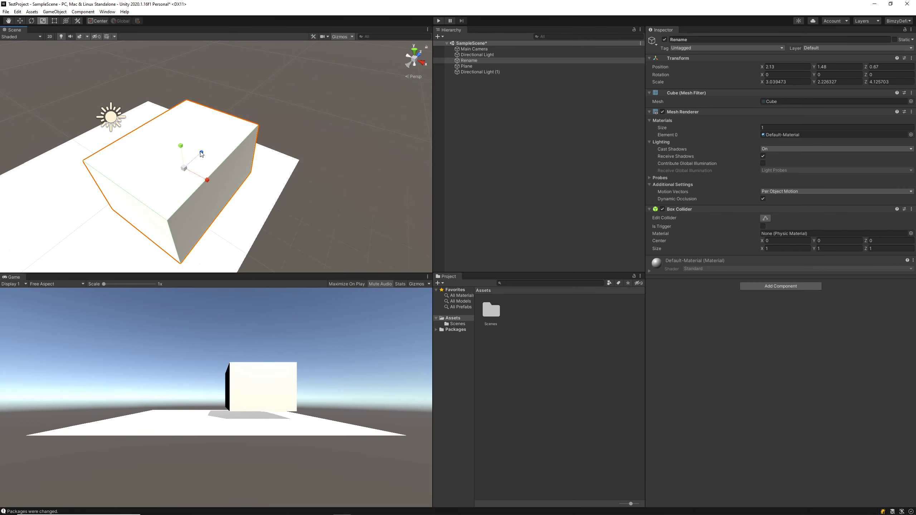
Step: Toggle the handle position between Pivot and Center, then reselect the Rename cube
left_click(103, 22)
left_click(102, 22)
left_click_drag(279, 184, 147, 207, "alt")
key("r")
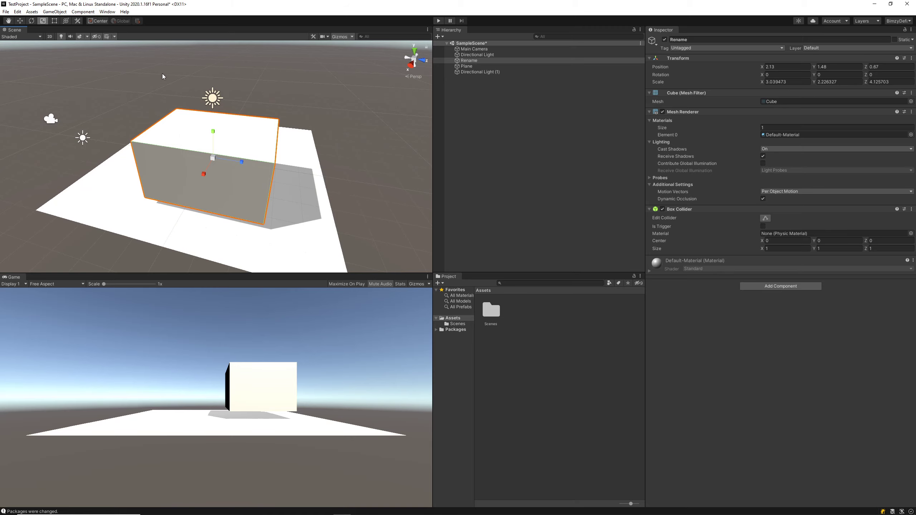
left_click(112, 190)
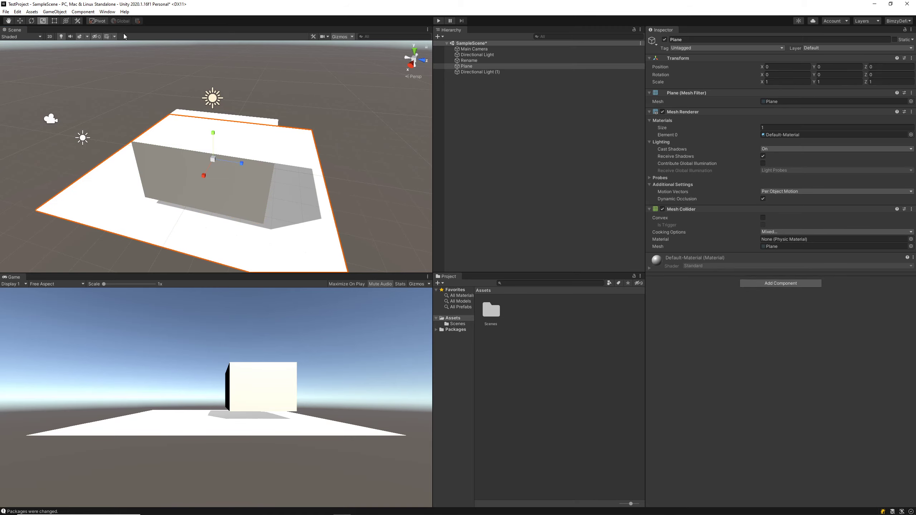
left_click(239, 177)
Step: Switch to the Move tool with handle orientation set to Local
key("w")
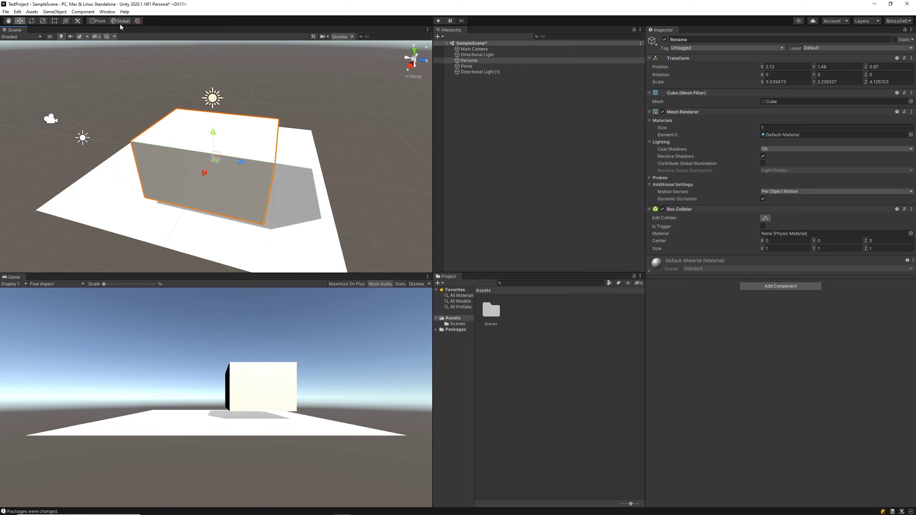
left_click(120, 23)
left_click_drag(298, 175, 364, 139, "alt")
left_click_drag(330, 86, 430, 59, "alt")
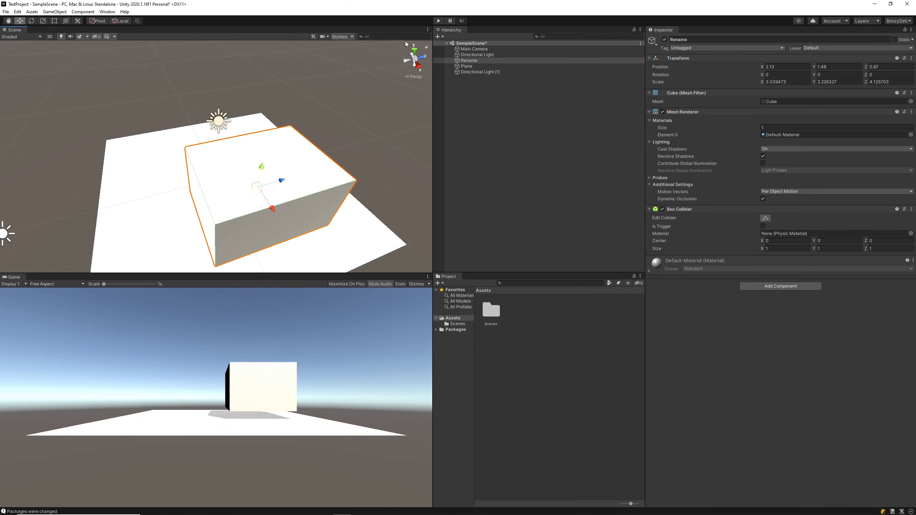
Step: View the scene from the right, front and top using the view gizmo
key("alt")
left_click_drag(305, 147, 328, 192, "alt")
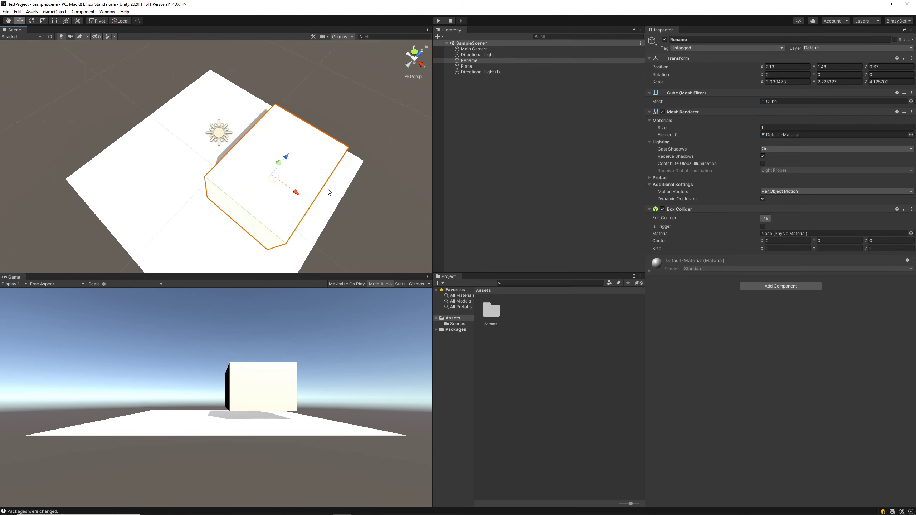
left_click(423, 66)
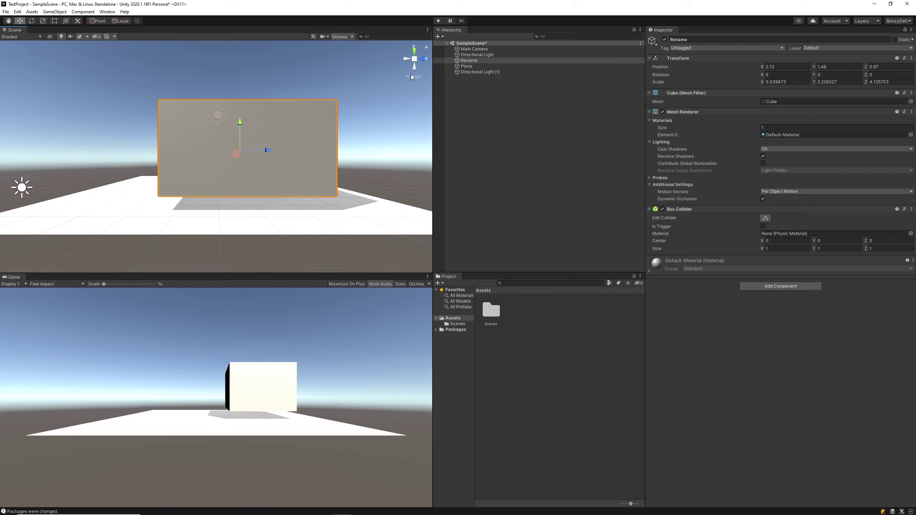
left_click(423, 60)
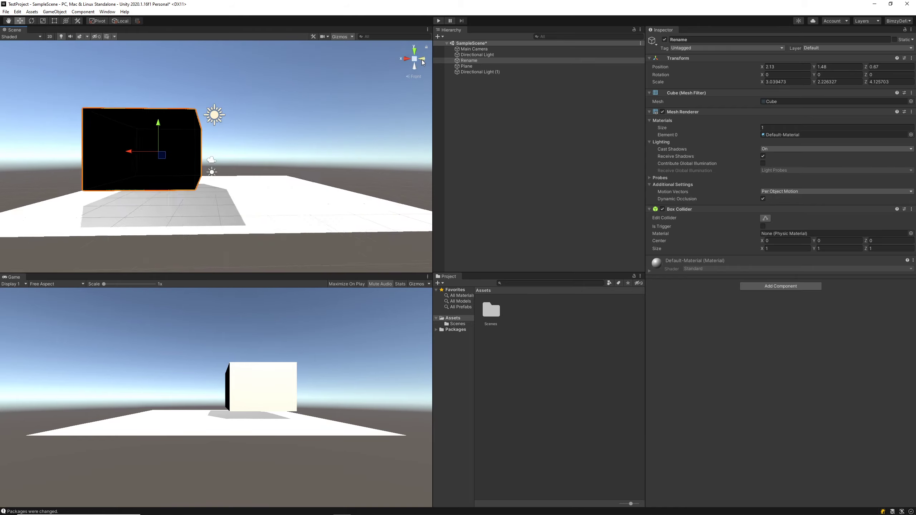
left_click(414, 50)
left_click(83, 115)
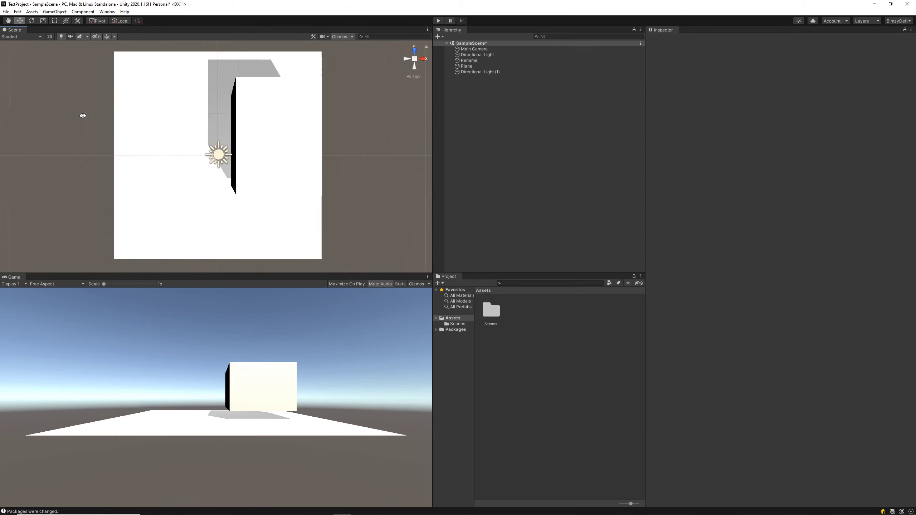
left_click_drag(83, 116, 120, 152, "alt")
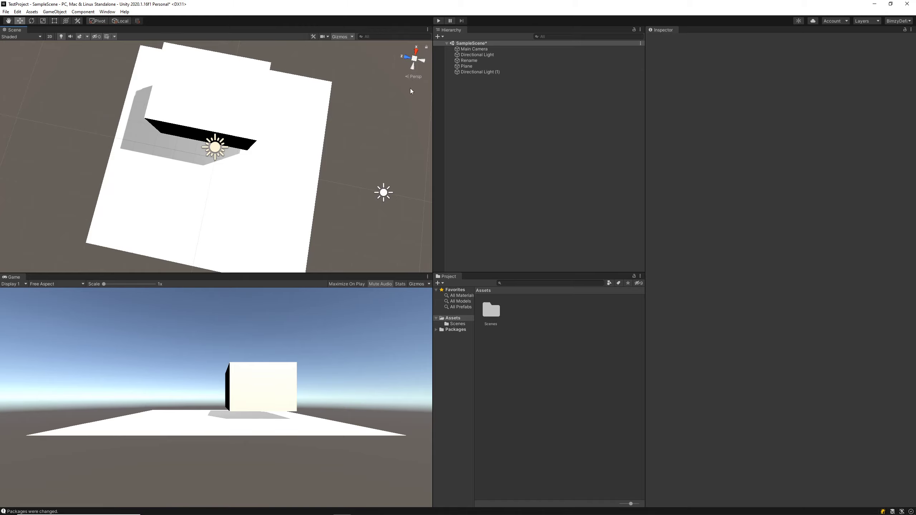
Step: Switch to isometric and back to perspective projection, then turn on 2D mode
left_click(411, 76)
left_click_drag(118, 190, 383, 83, "alt")
left_click(412, 76)
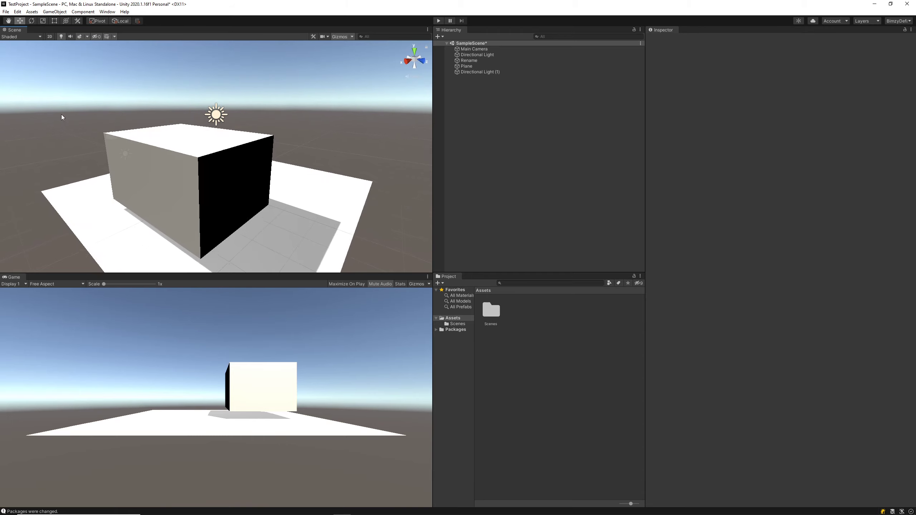
left_click(50, 37)
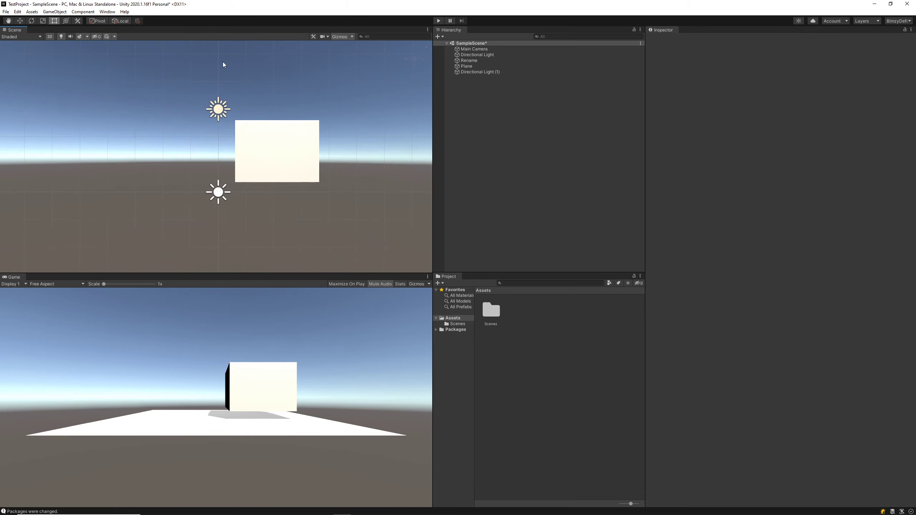
Step: Return to 3D and try Wireframe, Shaded Wireframe, Render Paths, Mipmaps and Overdraw draw modes
left_click(50, 38)
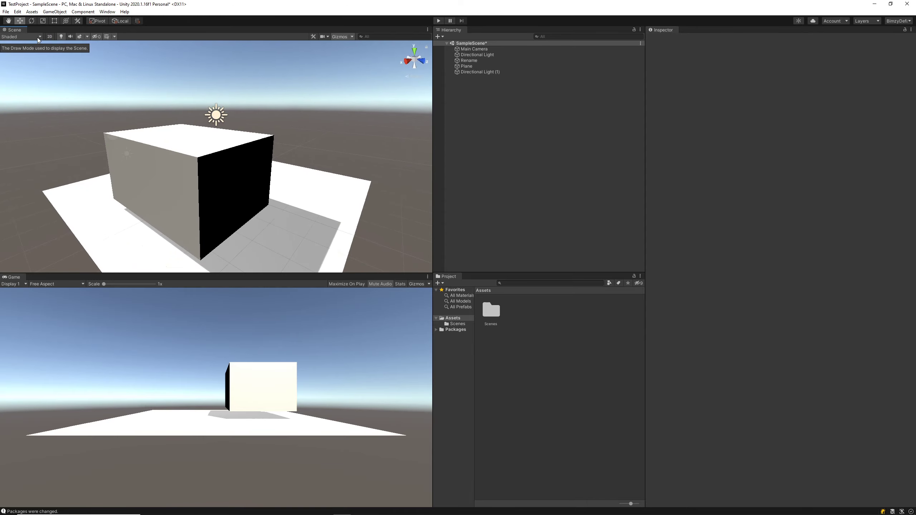
left_click(39, 37)
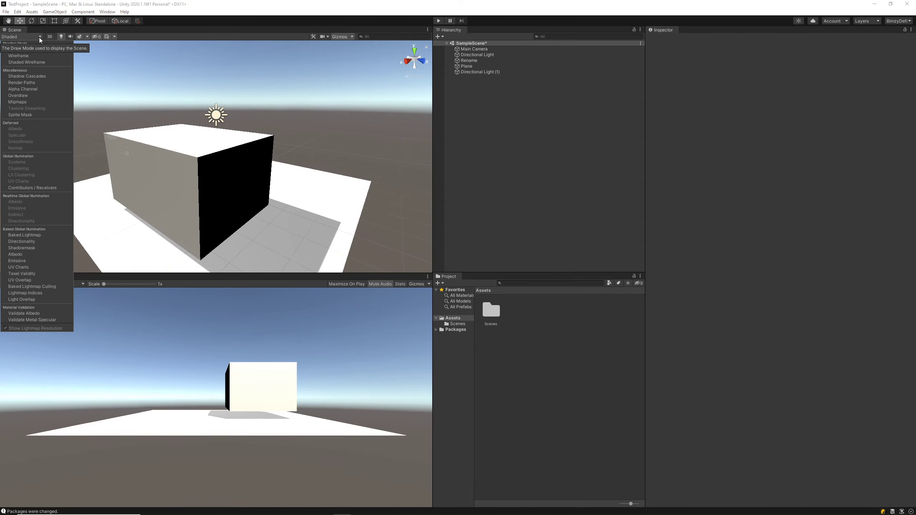
left_click(35, 55)
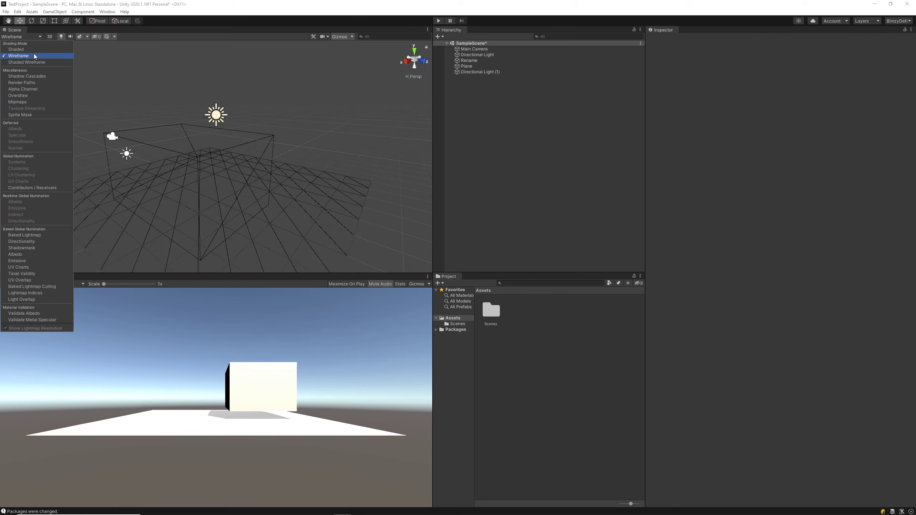
left_click(56, 63)
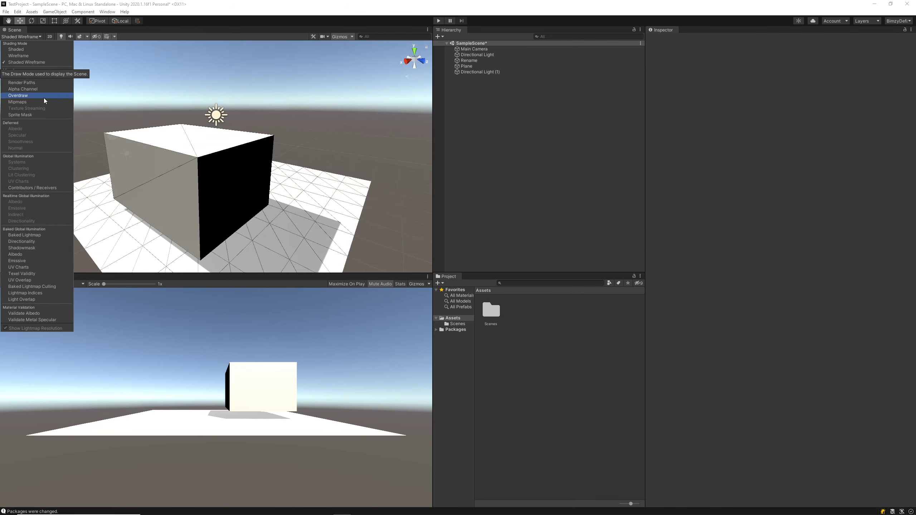
left_click(45, 83)
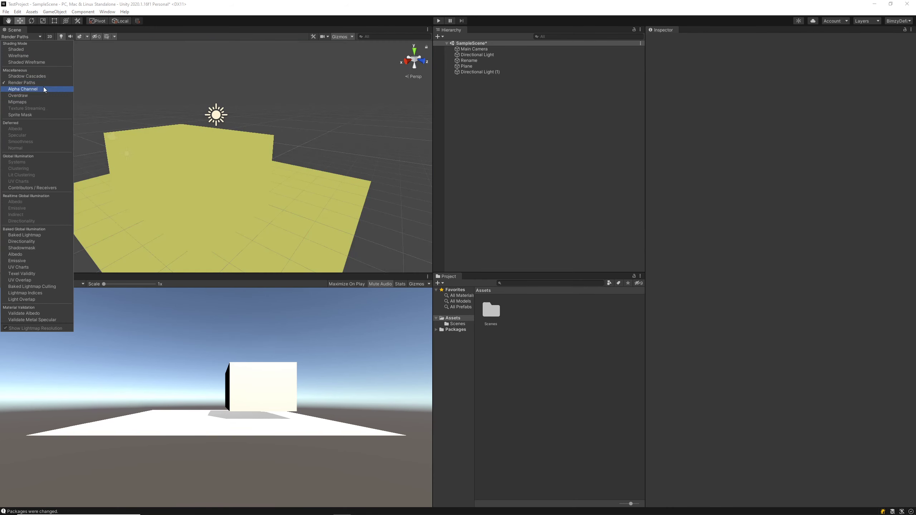
left_click(39, 102)
left_click(41, 96)
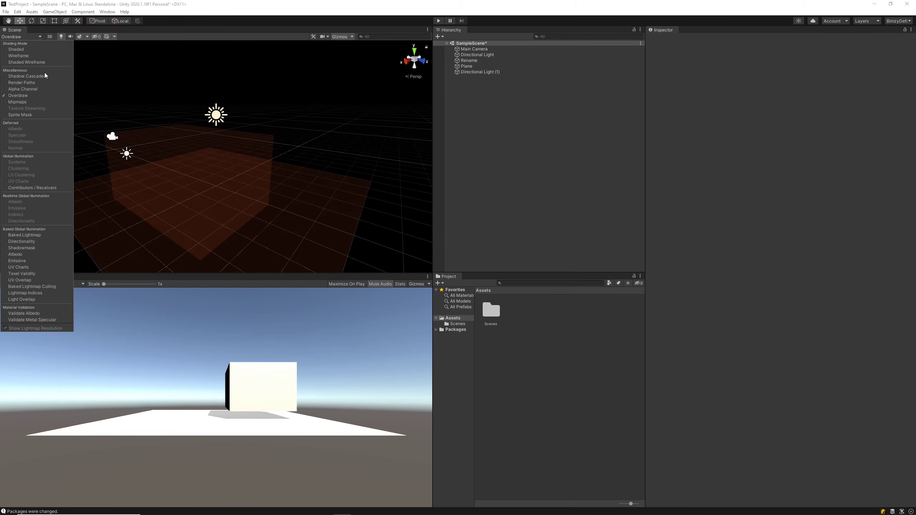
left_click(263, 175)
left_click_drag(263, 174, 122, 170, "alt")
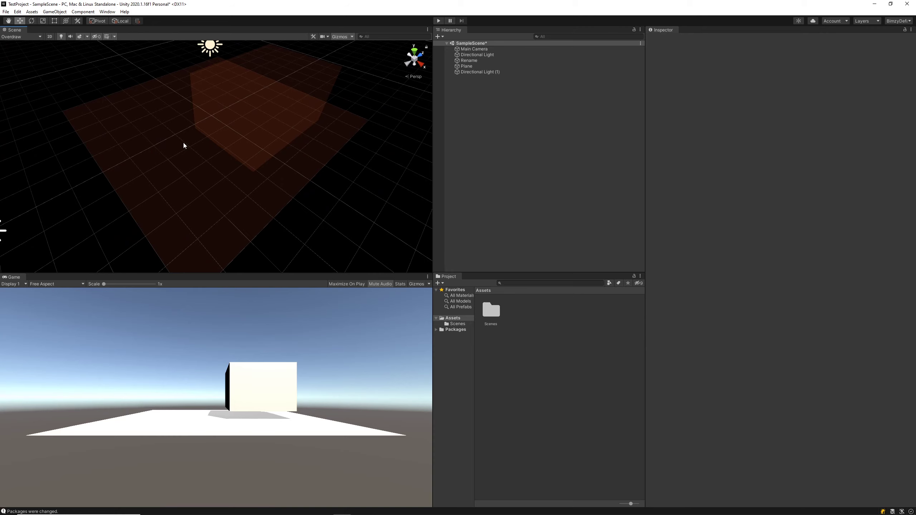
Step: Set the draw mode back to Shaded and orbit around the box
left_click(22, 37)
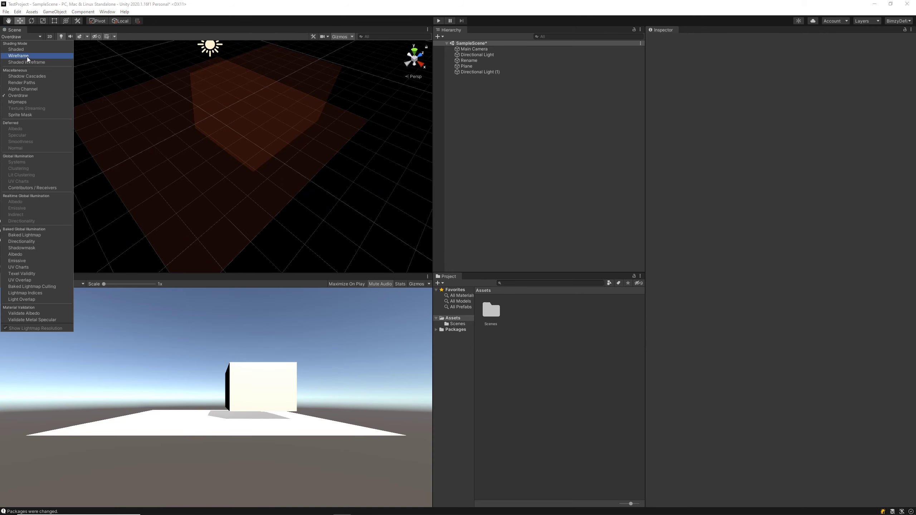
left_click(37, 49)
left_click(164, 123)
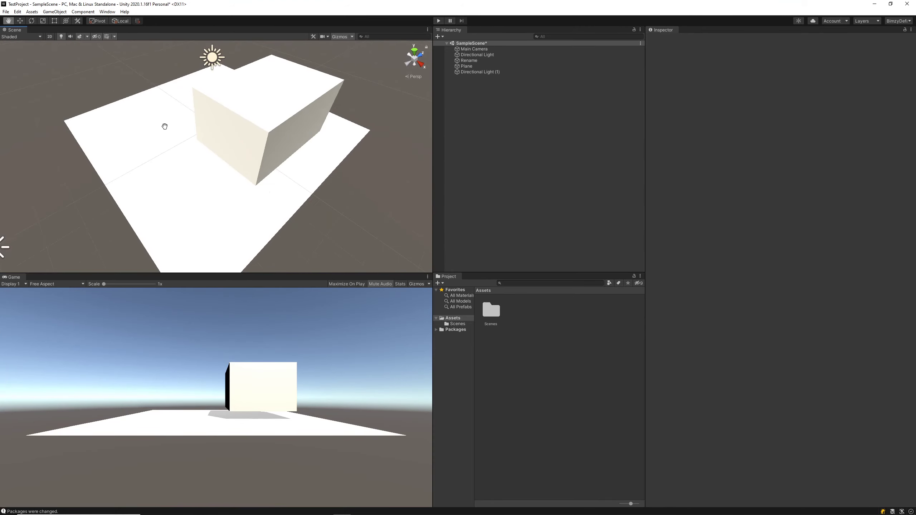
mouse_move(163, 123)
left_mouse_down("alt")
mouse_move(155, 159)
mouse_move(348, 135)
left_mouse_up("alt")
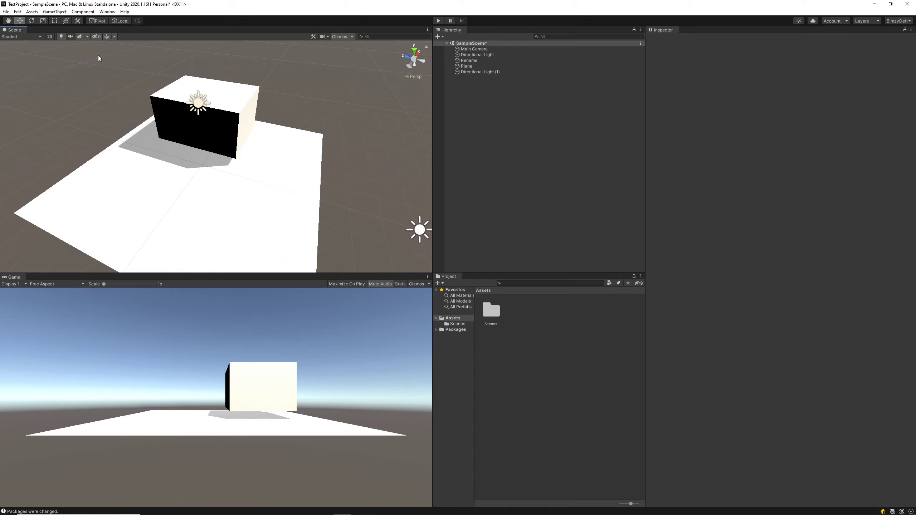
left_click_drag(217, 125, 365, 136, "alt")
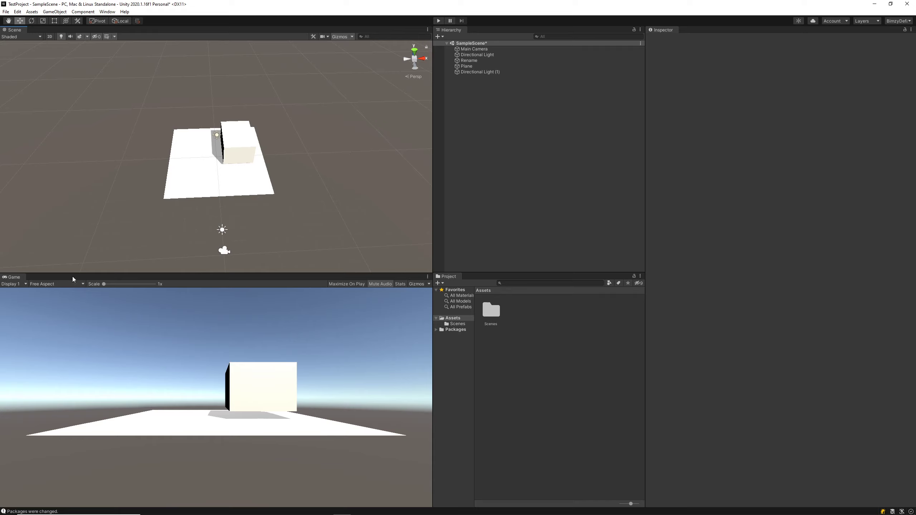
Step: Set the Game view aspect ratio to 16:9 and select the Main Camera
left_click(47, 284)
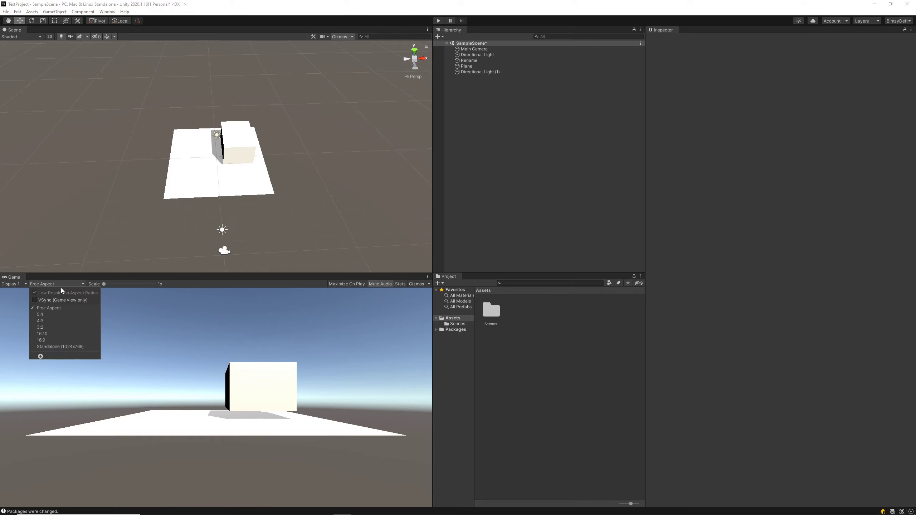
left_click(51, 341)
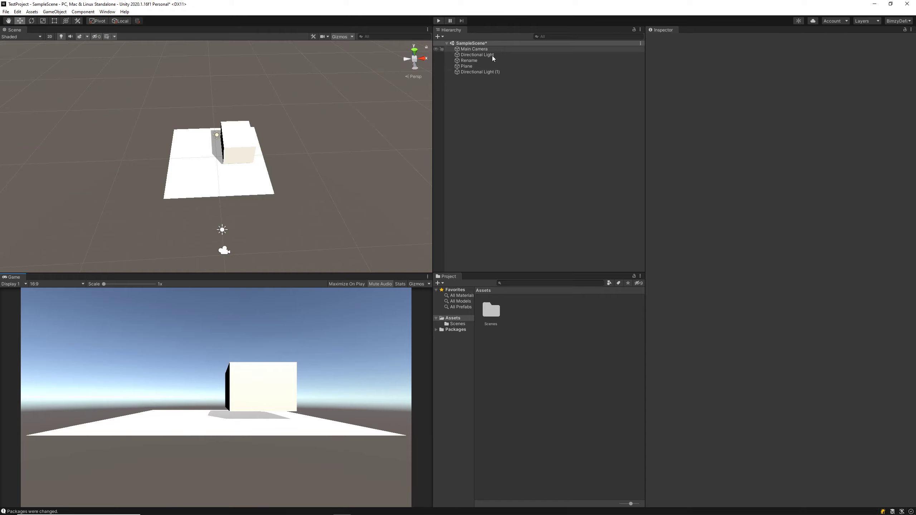
left_click(476, 50)
left_click_drag(274, 216, 328, 191, "alt")
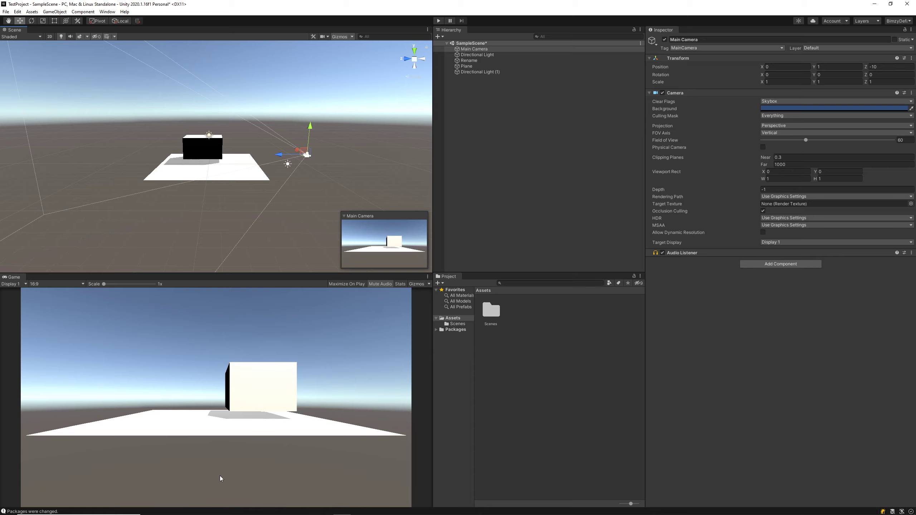
left_click(665, 40)
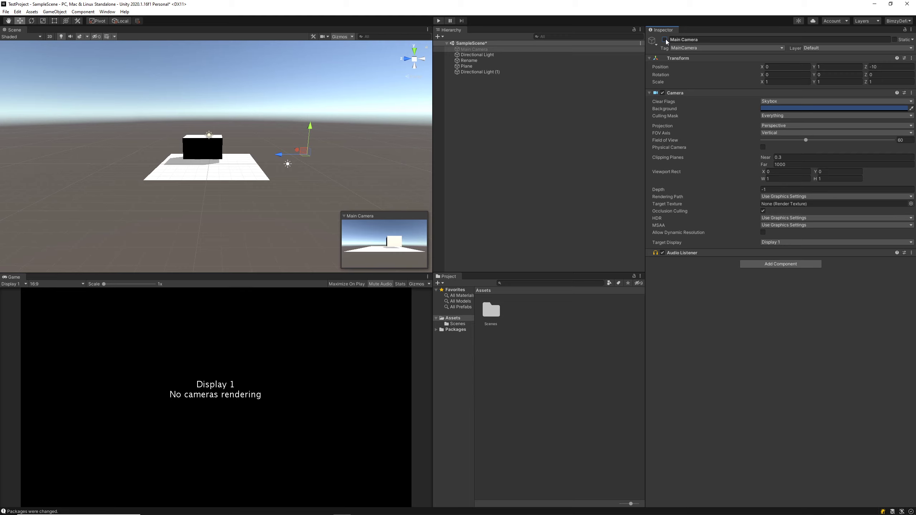
left_click(665, 39)
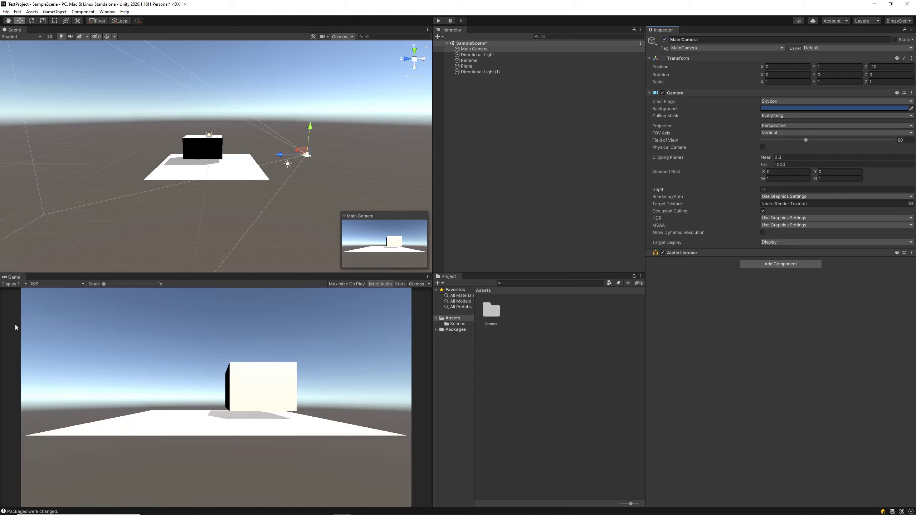
left_click(23, 285)
left_click(20, 299)
left_click(23, 285)
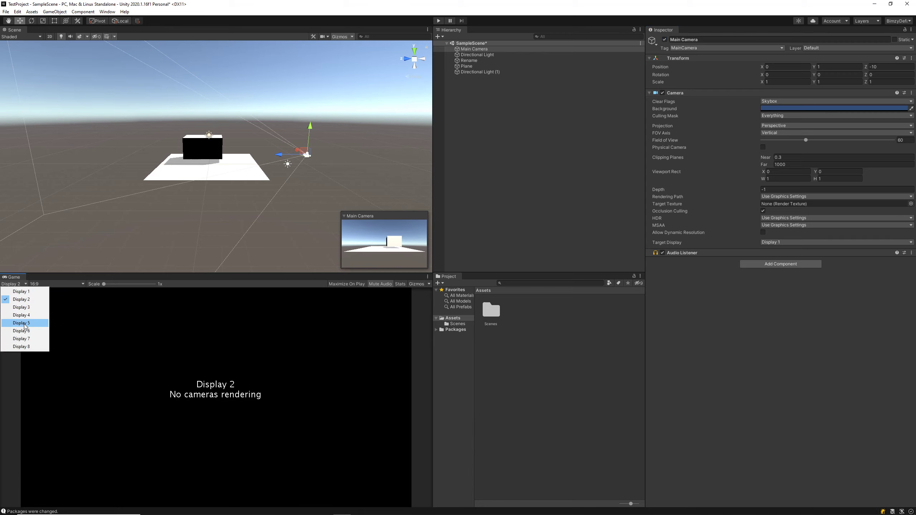
left_click(21, 323)
left_click(27, 286)
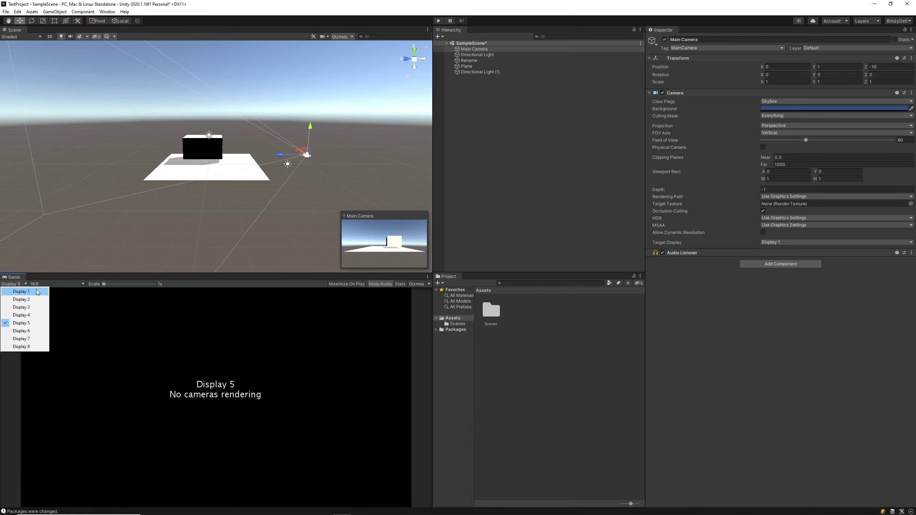
left_click(38, 293)
mouse_move(104, 285)
left_mouse_down()
mouse_move(147, 291)
mouse_move(97, 289)
left_mouse_up()
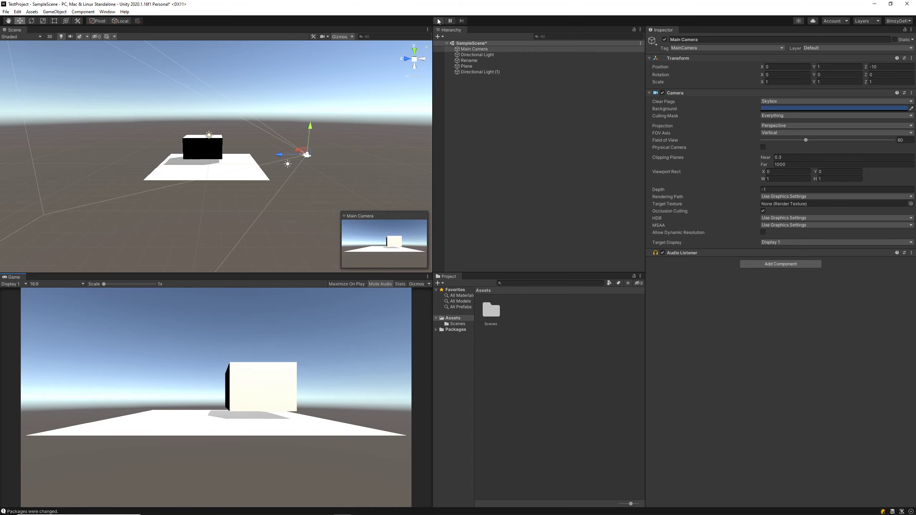
Step: Enter Play mode, inspect Directional Light (1), Plane, Main Camera and Rename, then stop with Ctrl+P
left_click(438, 20)
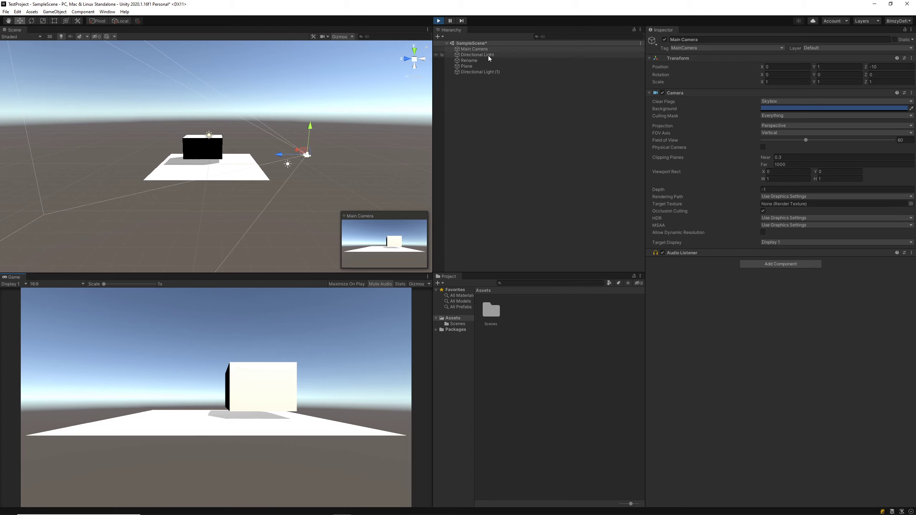
left_click(491, 71)
left_click(479, 66)
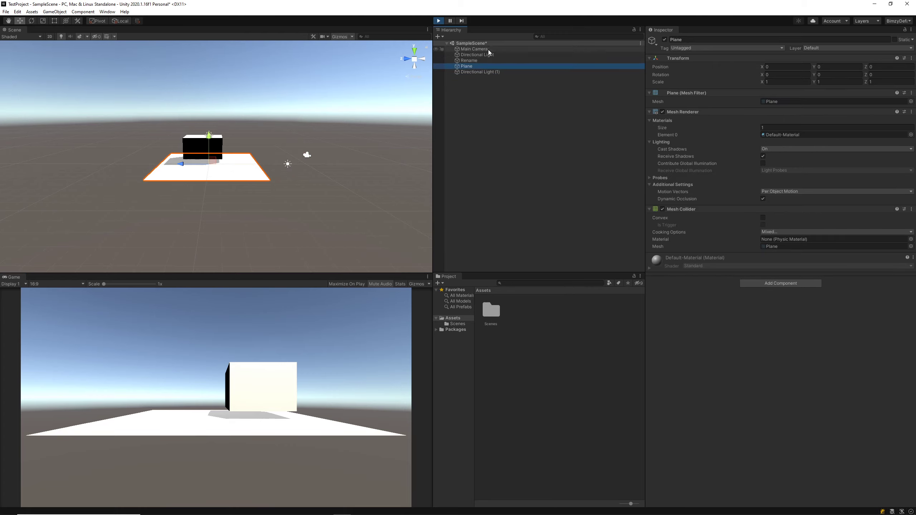
left_click(489, 51)
left_click(212, 148)
left_click_drag(186, 160, 235, 168, "alt")
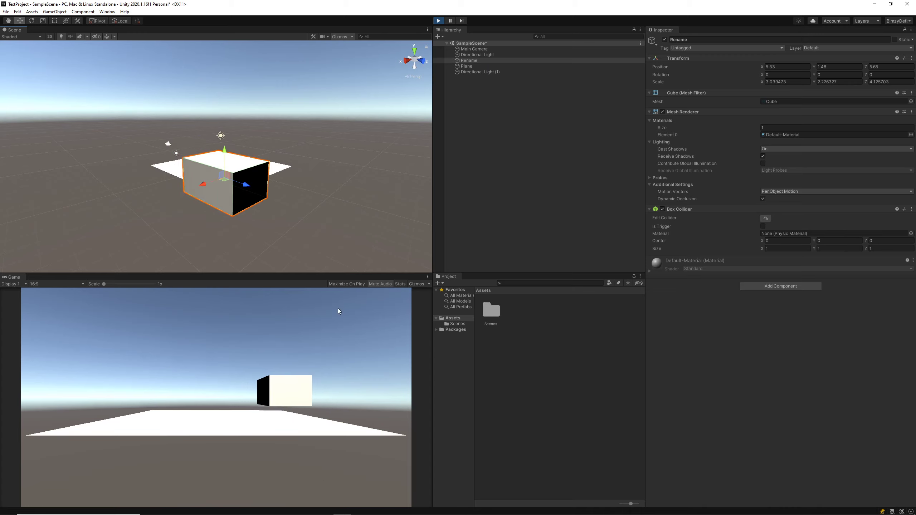
key("ctrl+p")
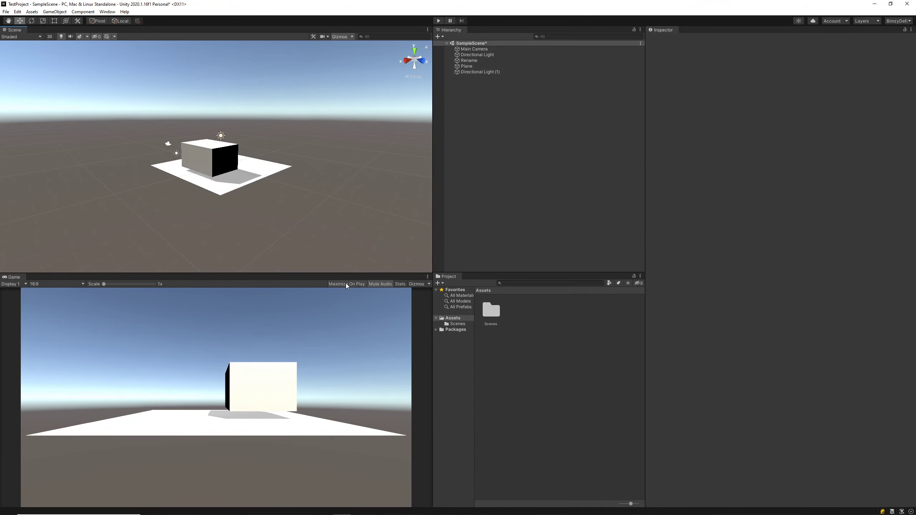
Step: Play the scene maximized with Ctrl+P, then stop it to restore the layout
key("ctrl+p")
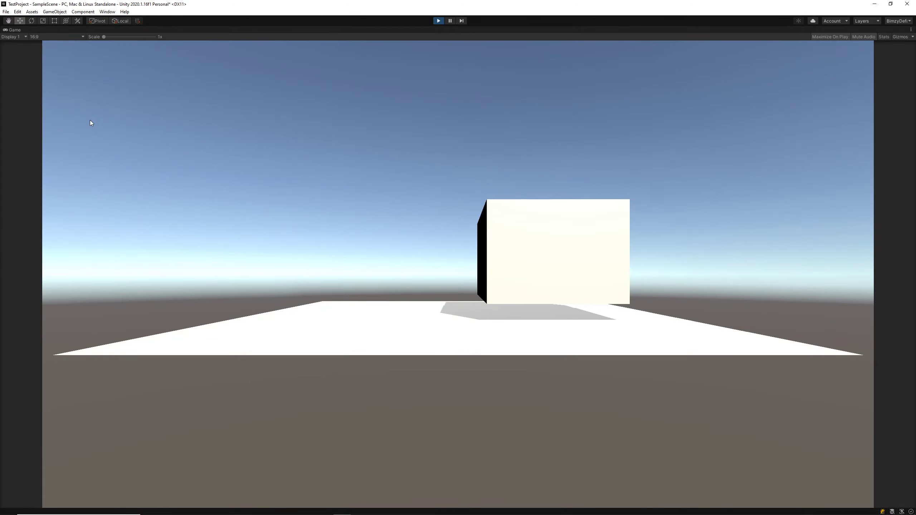
left_click(438, 21)
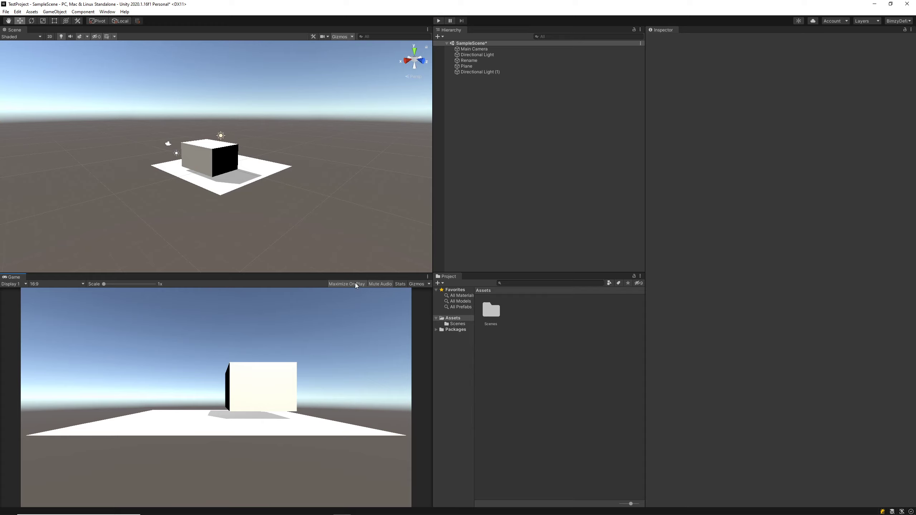
Step: Turn on the Game view Stats overlay, enter Play mode and enable Gizmos
left_click(400, 284)
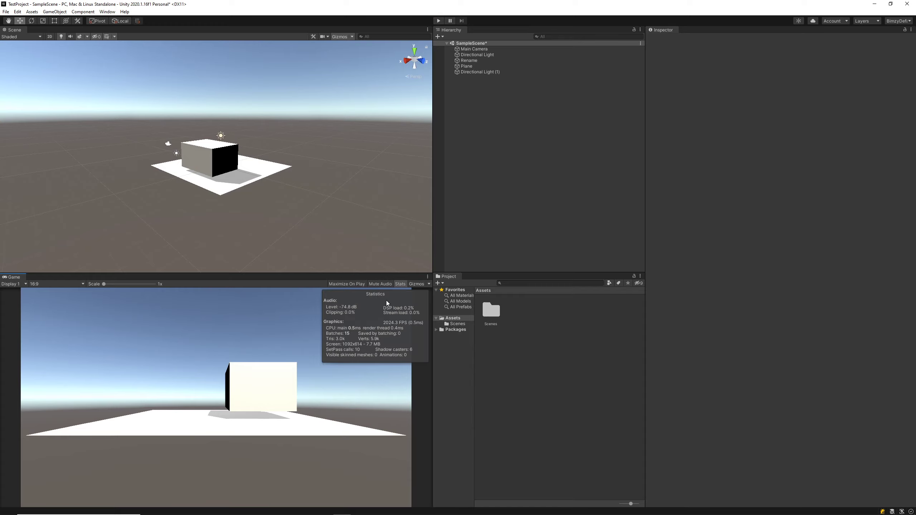
left_click(438, 21)
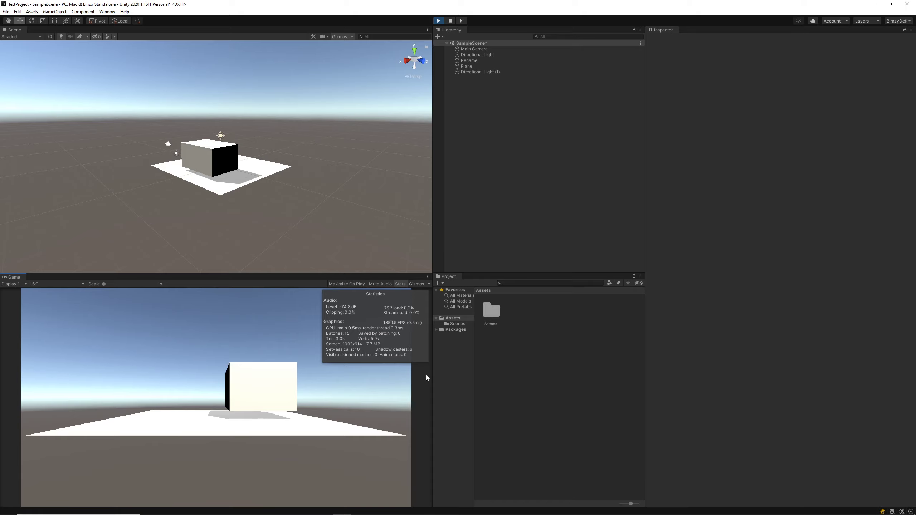
left_click(422, 286)
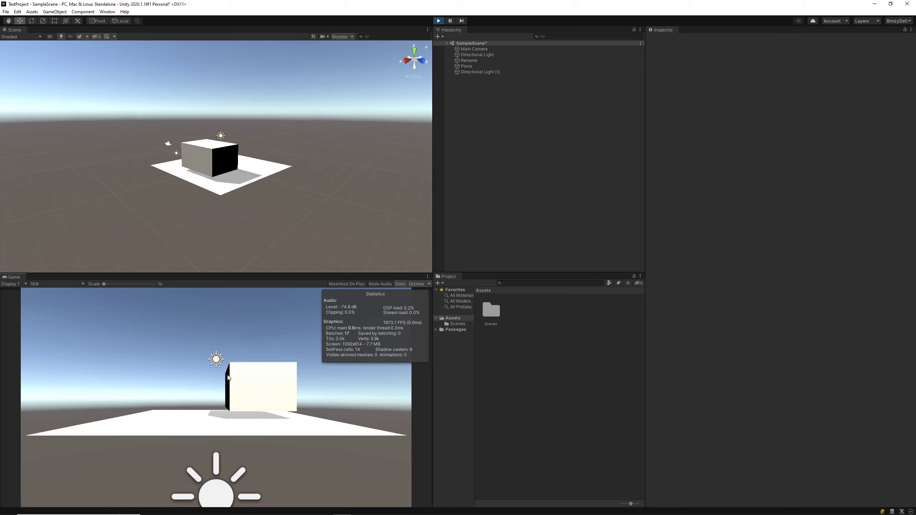
Step: Turn off gizmo icons in the Game view
left_click(429, 284)
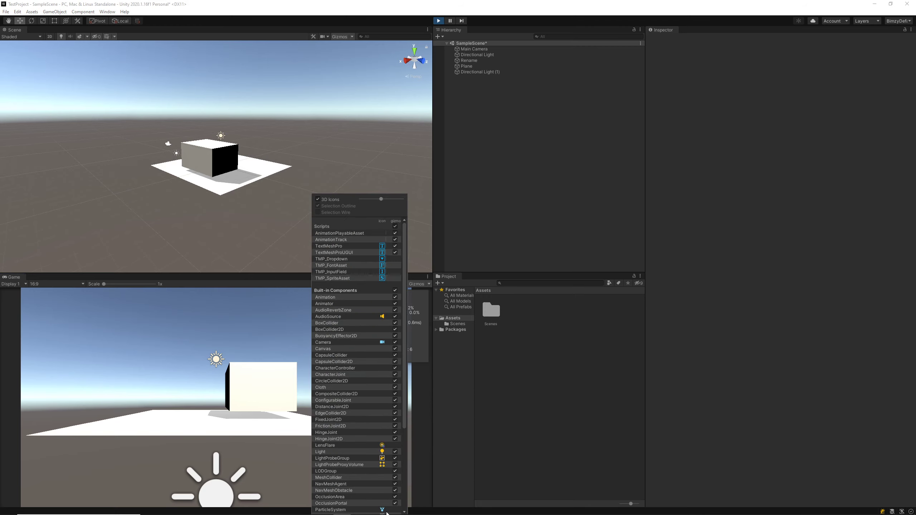
left_click(421, 286)
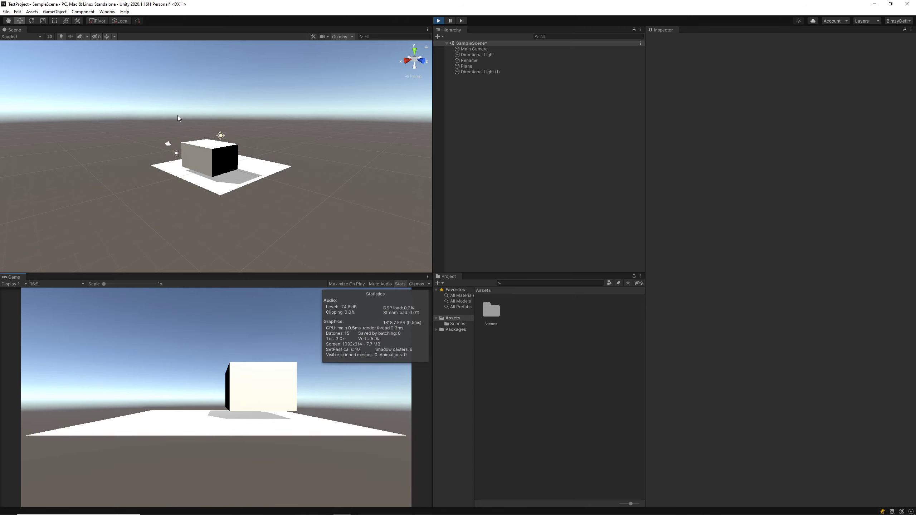
left_click_drag(177, 115, 254, 202, "alt")
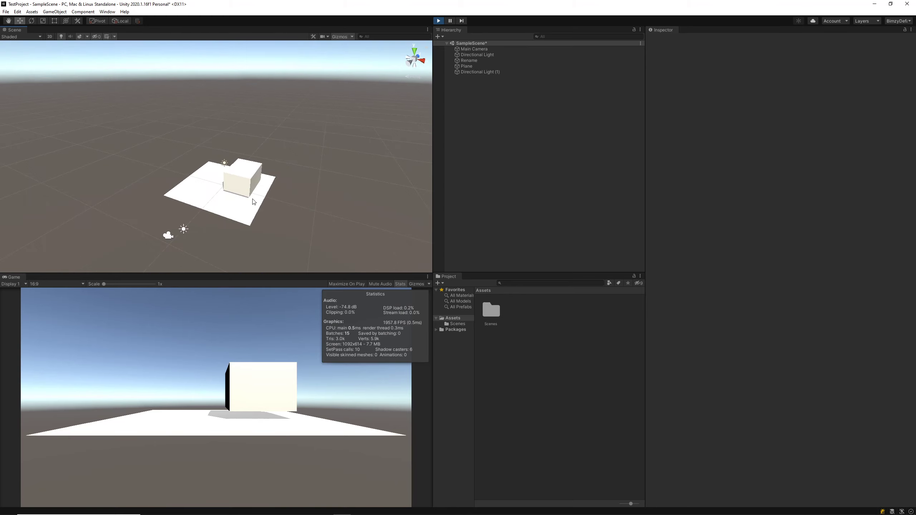
scroll(254, 202, "up", 5)
Step: Inspect the directional light and the Main Camera, then deselect the camera
left_click(235, 170)
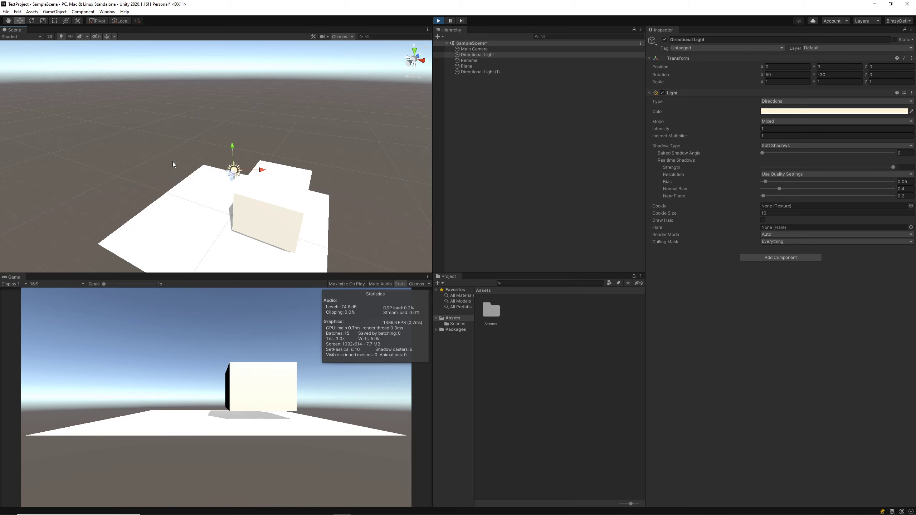
left_click_drag(173, 207, 374, 209, "alt")
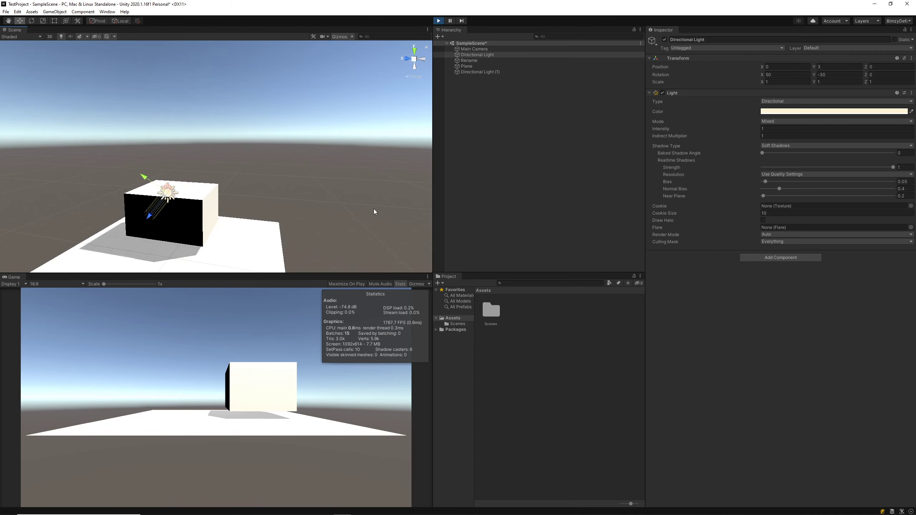
left_click(312, 194)
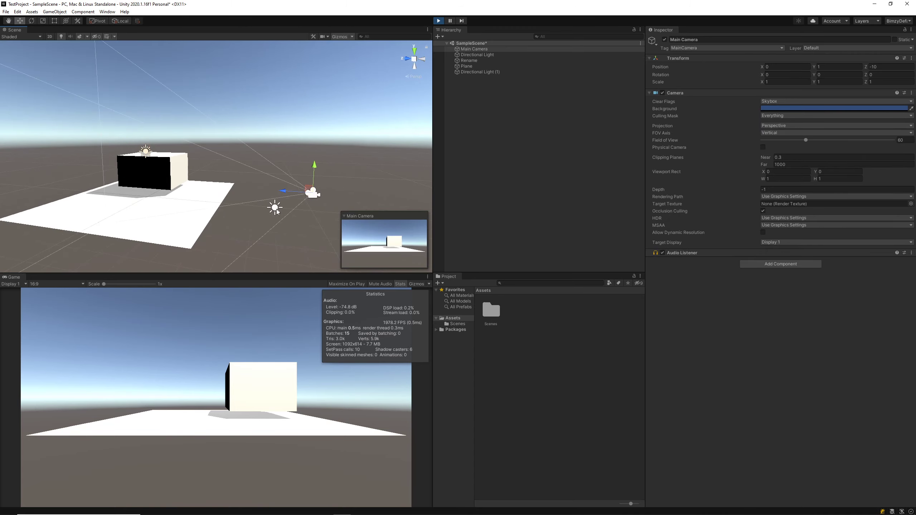
left_click(330, 235)
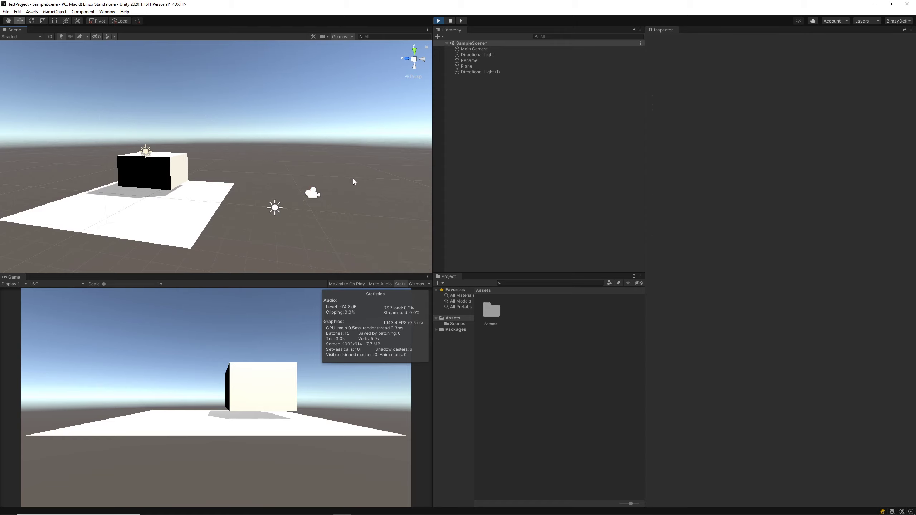
left_click_drag(343, 201, 332, 246, "alt")
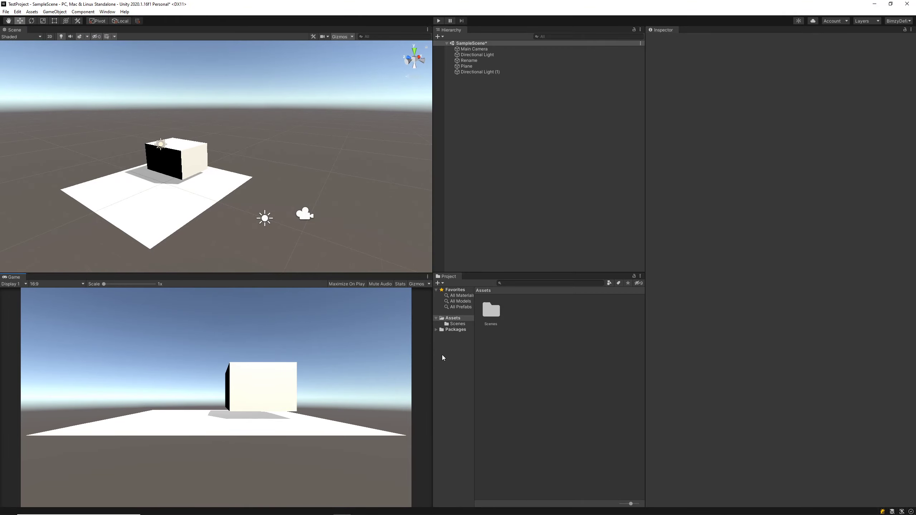
Step: Create a folder named Materials under Assets and open it
left_click(465, 324)
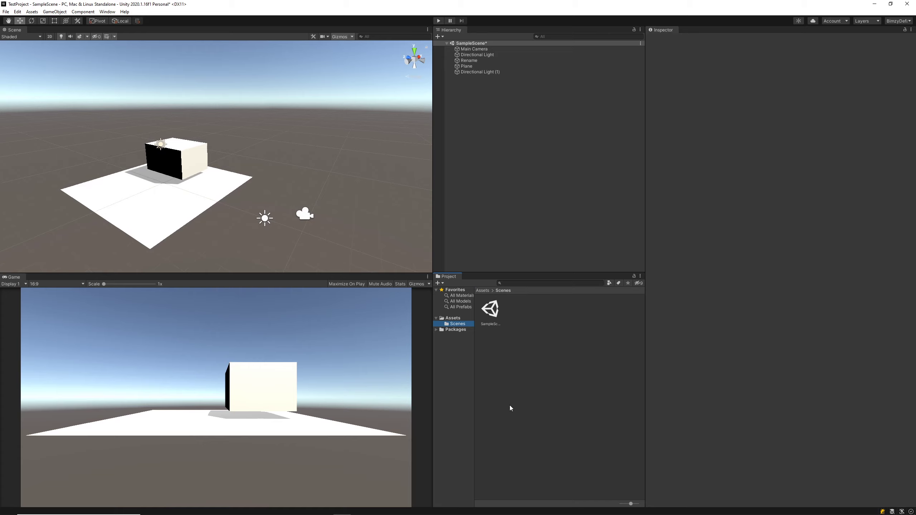
left_click(453, 318)
right_click(455, 319)
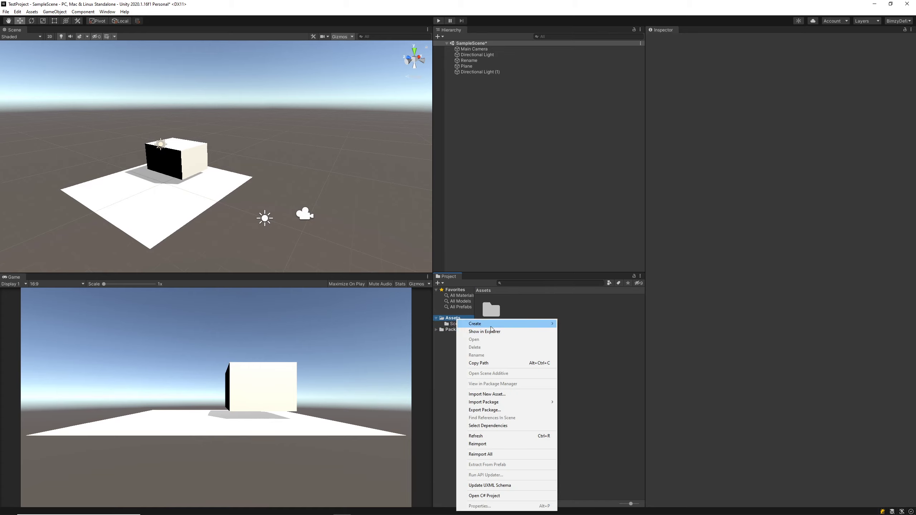
left_click(590, 45)
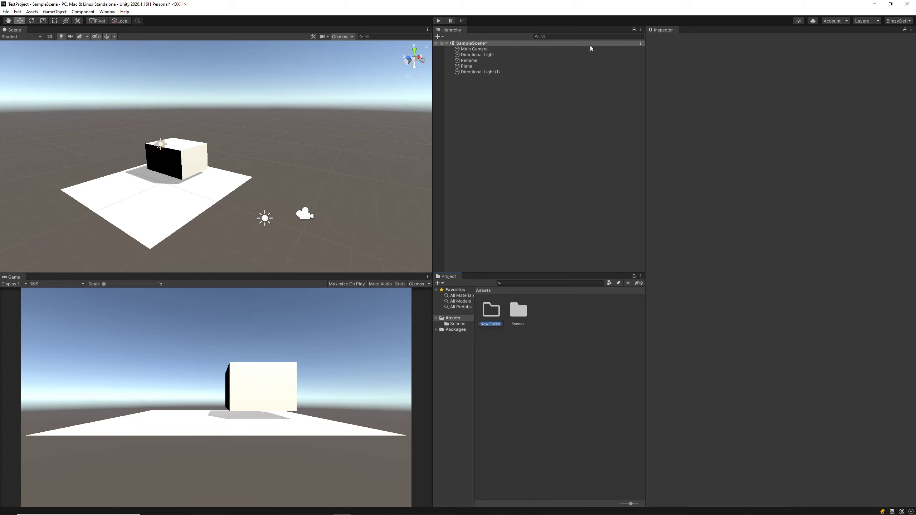
type("Materials")
key("Return")
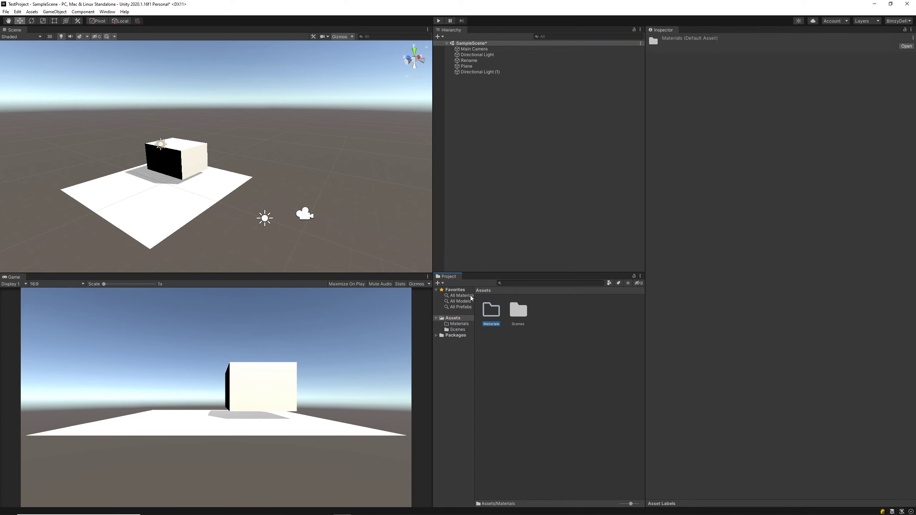
double_click(492, 310)
Step: Create a new material named test inside Materials
right_click(535, 348)
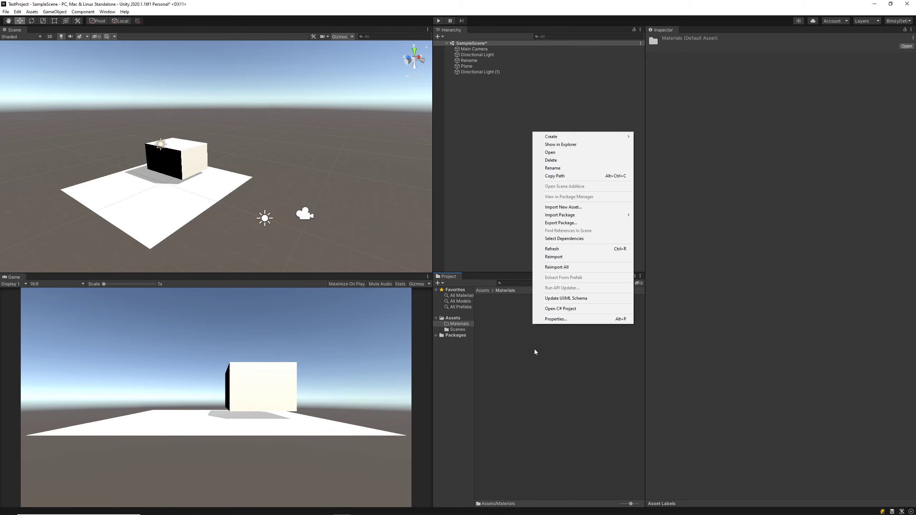
mouse_move(585, 137)
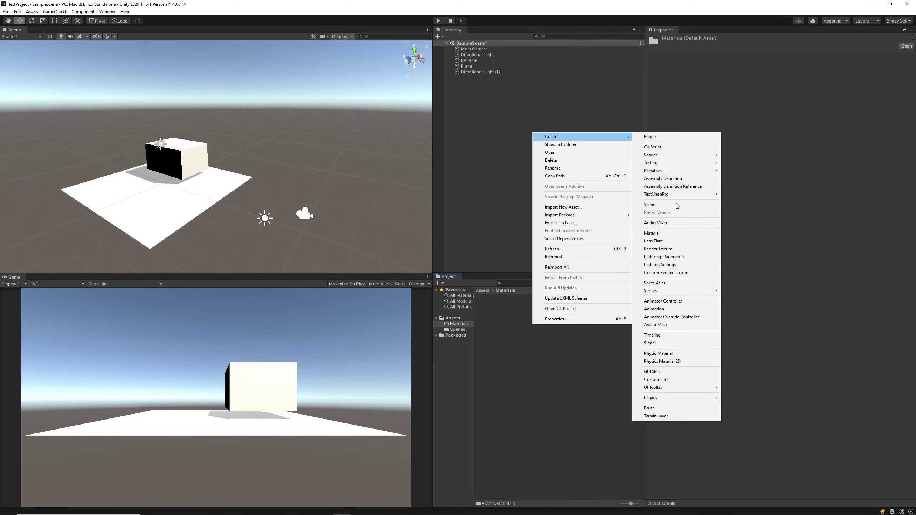
left_click(667, 233)
type("test")
key("Return")
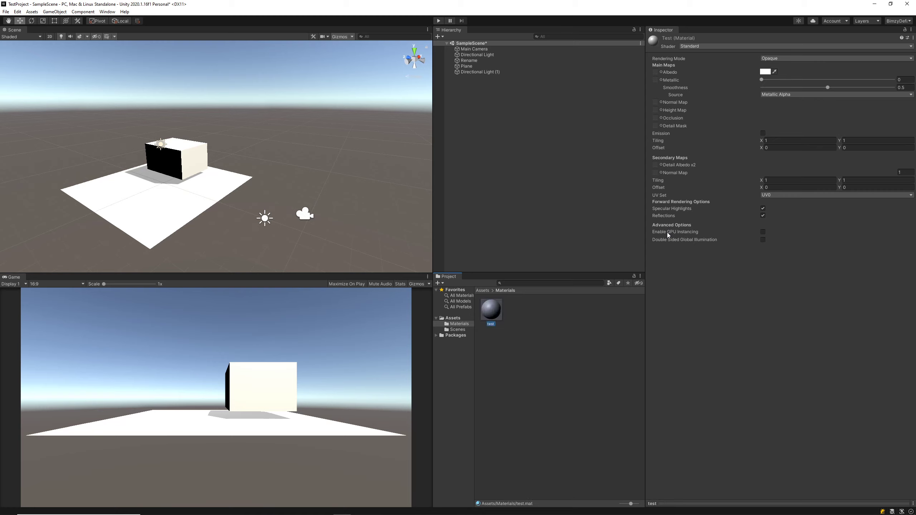
Step: Set the test material's Albedo to pure blue and drag it onto the cube
left_click(763, 72)
left_click(787, 155)
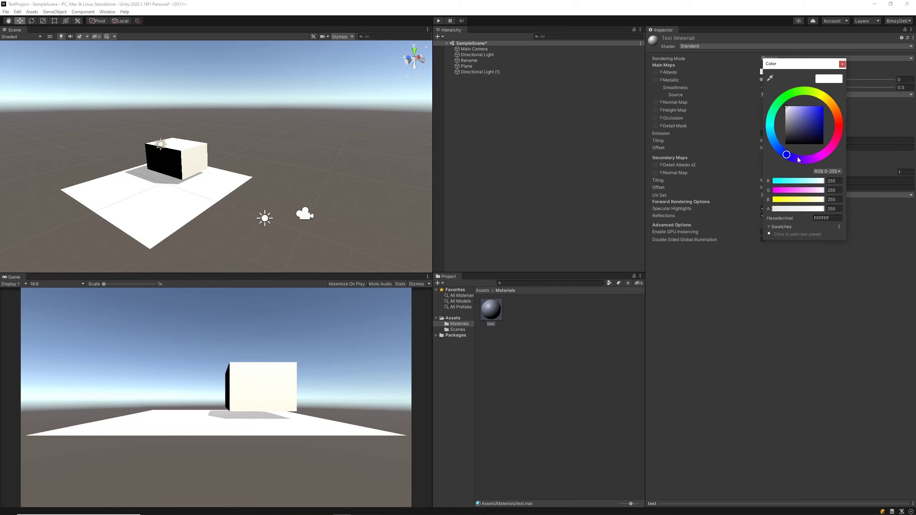
left_click(822, 107)
left_click_drag(490, 309, 189, 161)
left_click_drag(358, 137, 301, 128, "alt")
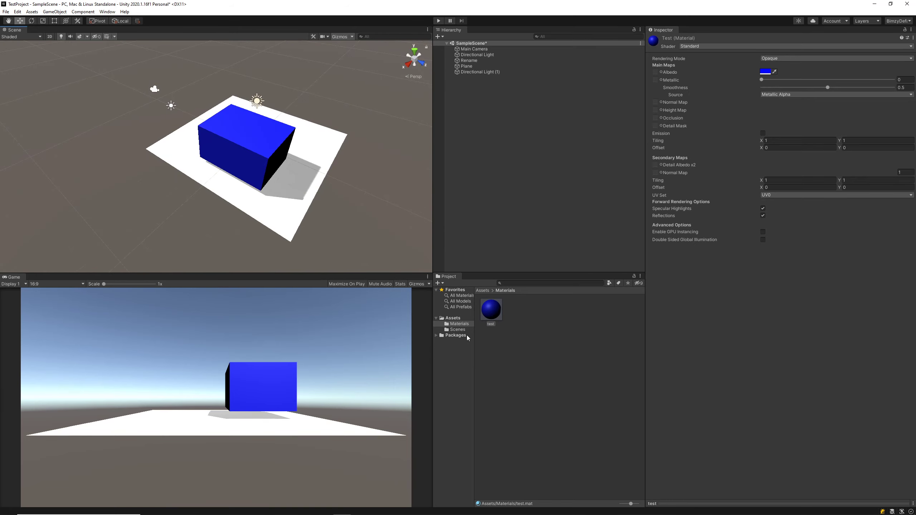
Step: Browse the Scenes, Materials and Assets folders in the Project panel, then deselect the test material
left_click(458, 330)
left_click(450, 324)
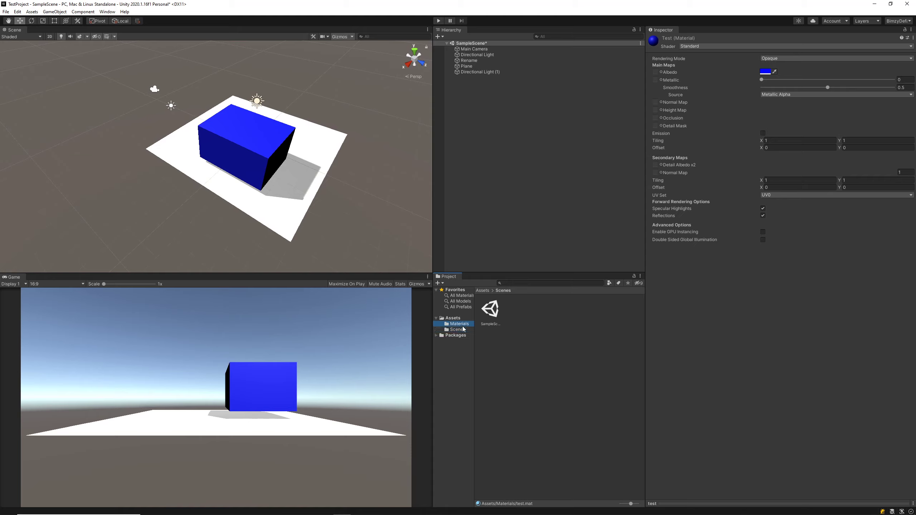
left_click(457, 330)
left_click(459, 325)
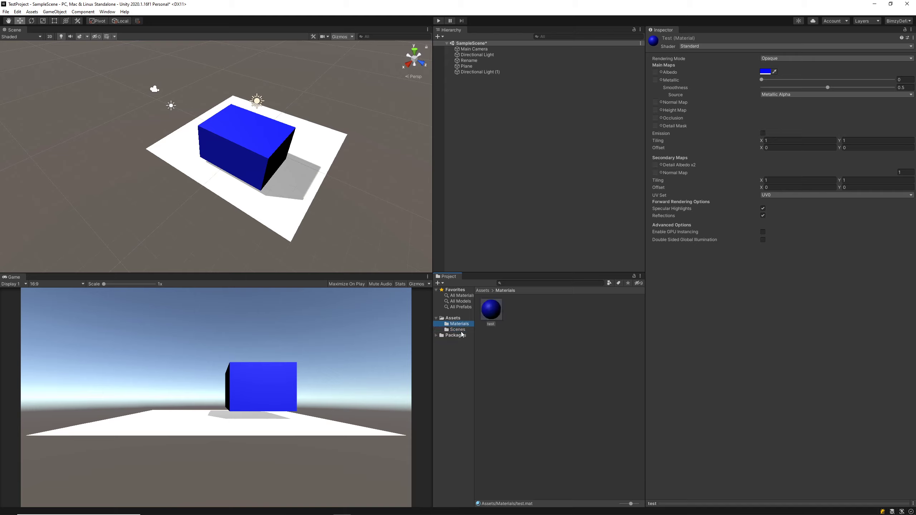
left_click(463, 330)
left_click(464, 326)
left_click(451, 318)
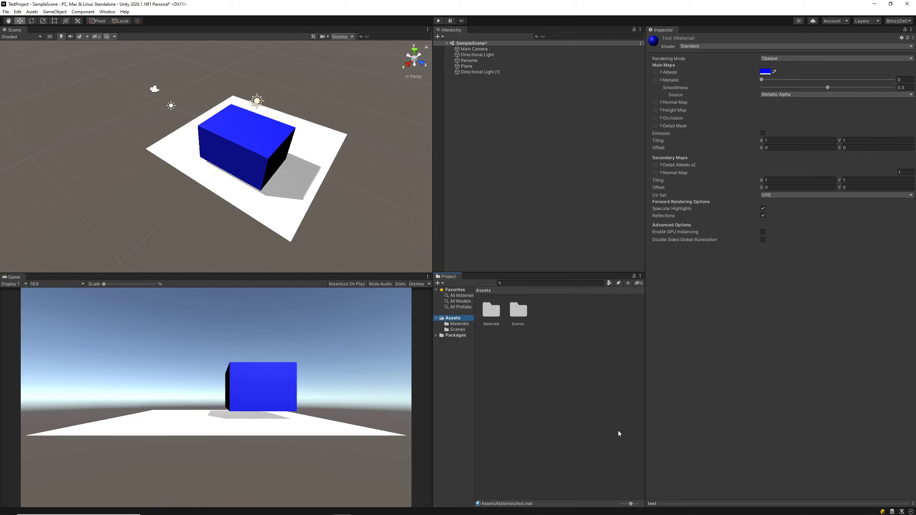
left_click(538, 114)
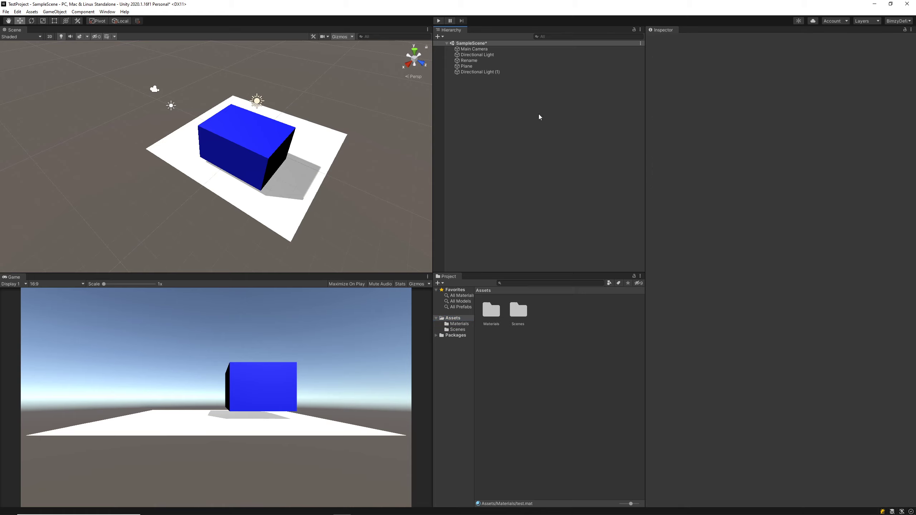
Step: Drag the Plane along Z to 2.05 and toggle its Mesh Renderer off and back on
left_click(480, 64)
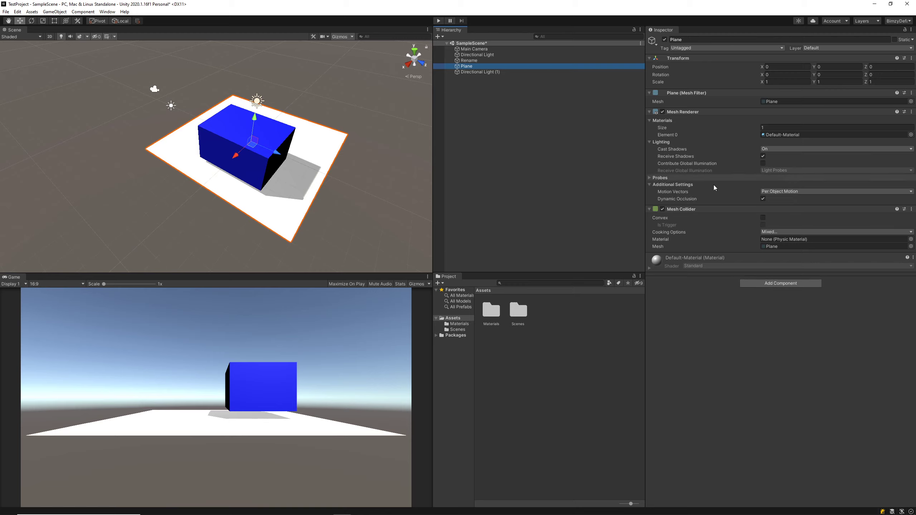
left_click(485, 65)
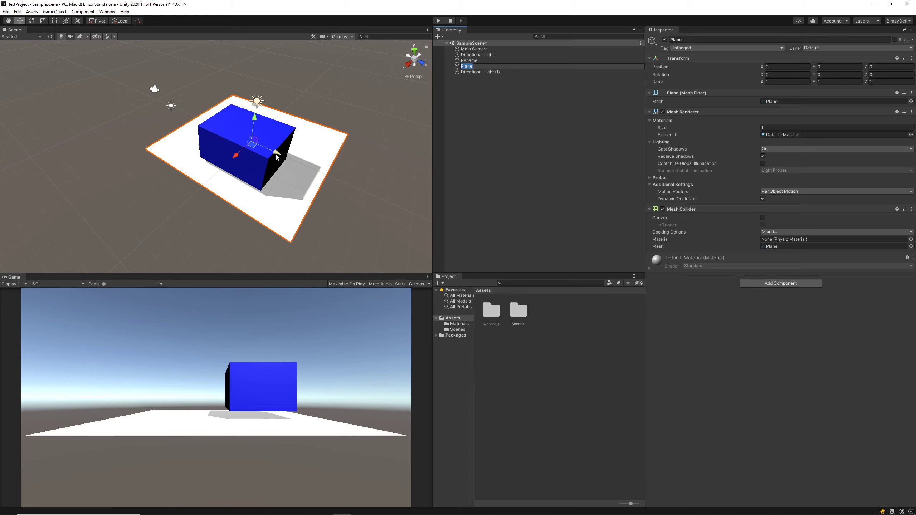
left_click_drag(276, 152, 365, 80)
left_click_drag(326, 101, 290, 111)
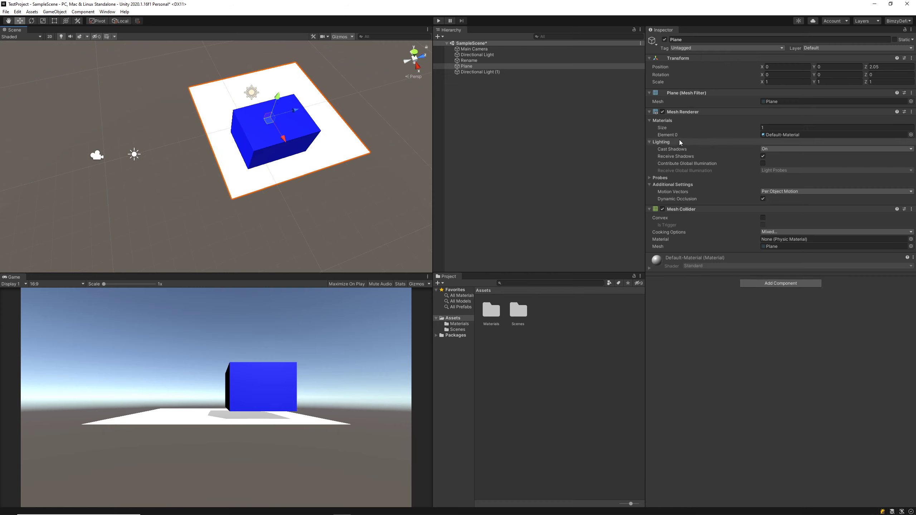
left_click(662, 112)
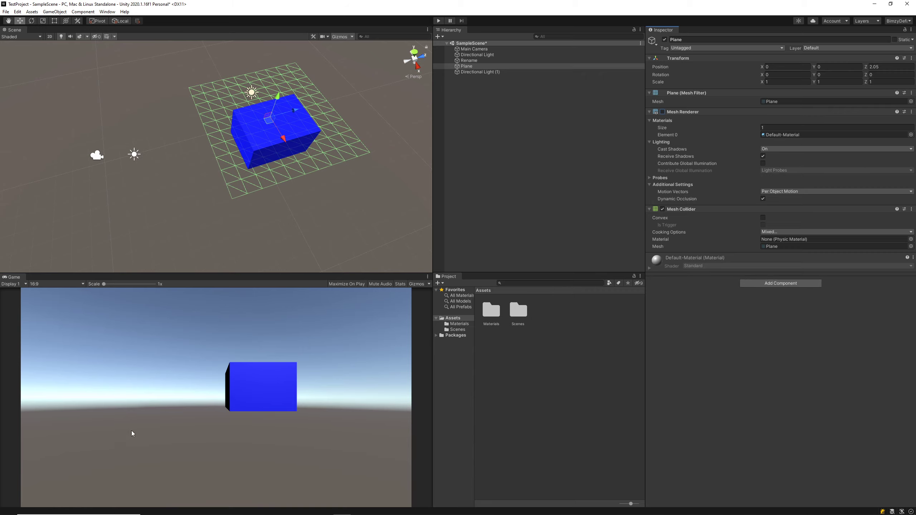
left_click(662, 112)
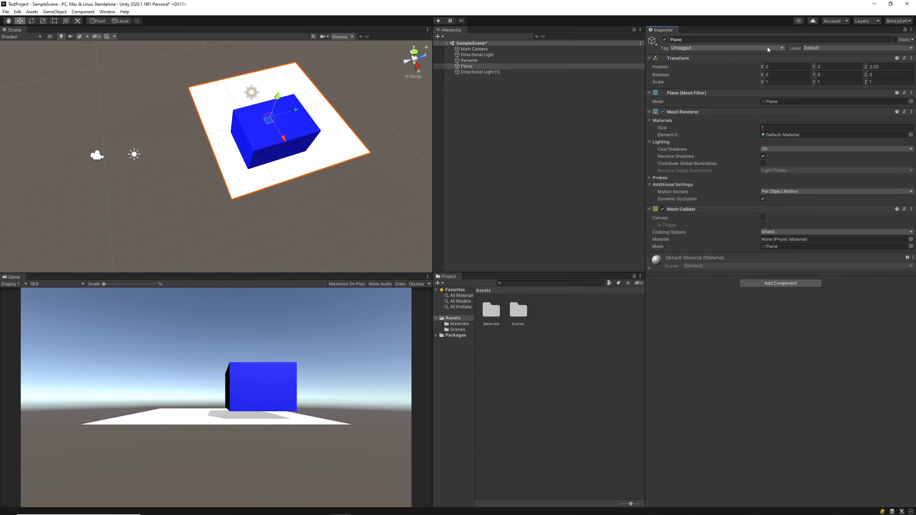
left_click(619, 213)
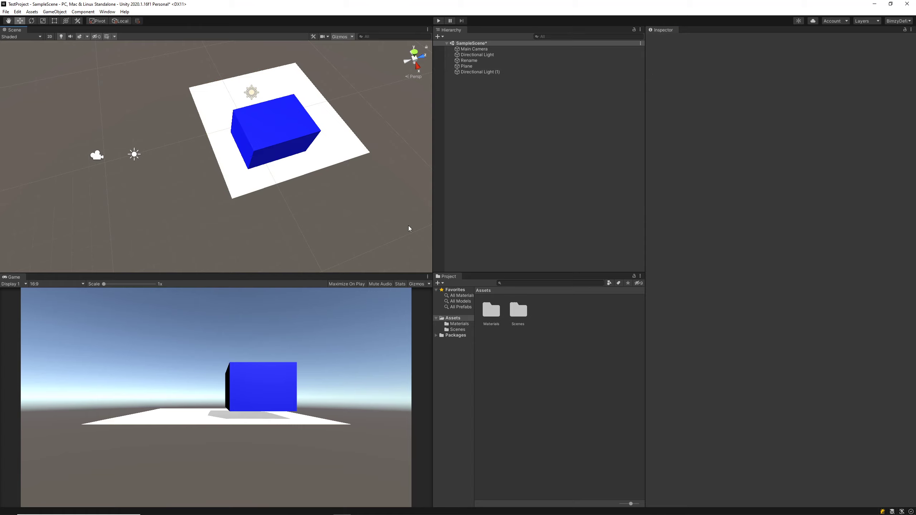